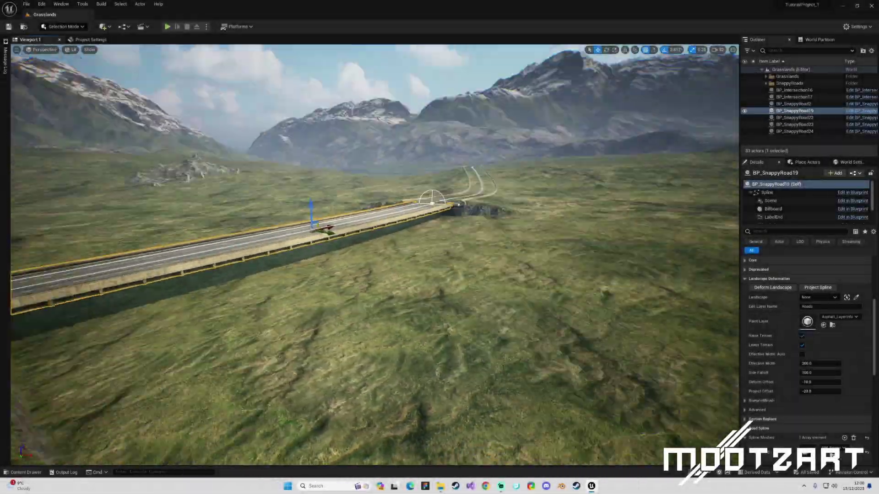
Enable Mesh Extra on the selected BP_SnappyRoad19 bridge road.
{"action": "right_click_drag", "start_coordinate": [374, 254], "coordinate": [329, 275]}
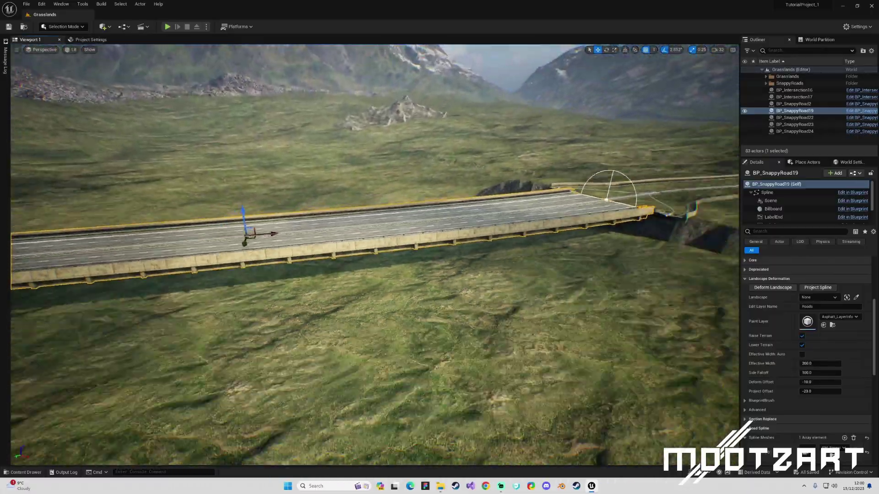
{"action": "right_click_drag", "start_coordinate": [406, 304], "coordinate": [406, 304]}
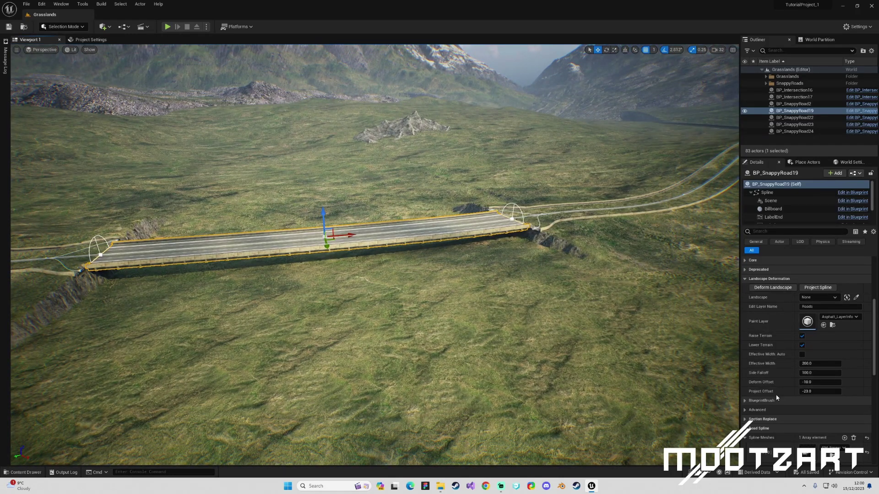
{"action": "scroll", "coordinate": [780, 374], "scroll_direction": "down", "scroll_amount": 10}
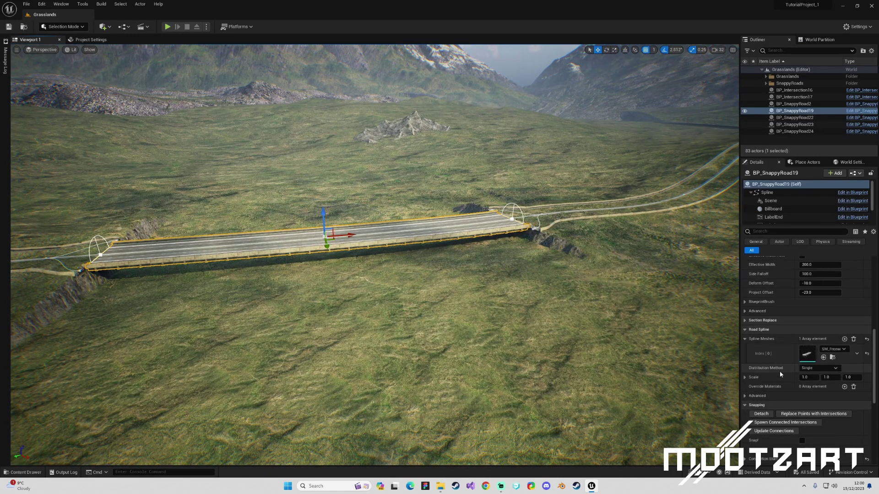
{"action": "scroll", "coordinate": [781, 374], "scroll_direction": "down", "scroll_amount": 4}
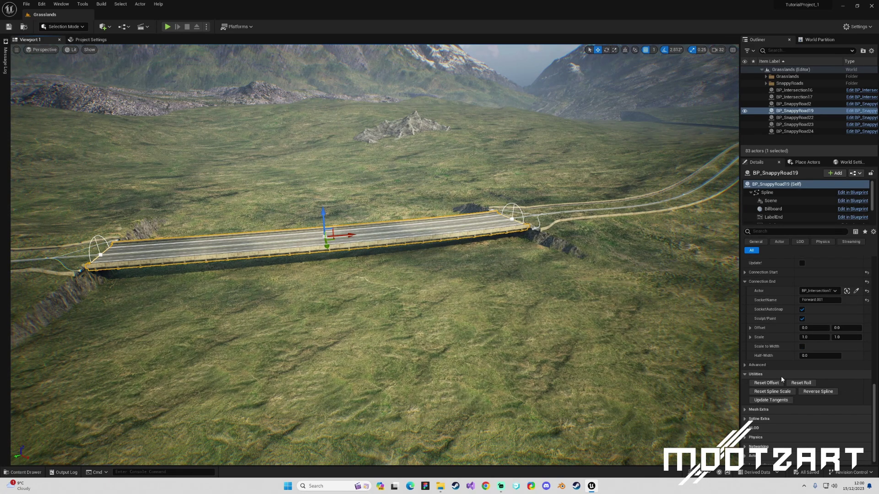
{"action": "scroll", "coordinate": [809, 361], "scroll_direction": "up", "scroll_amount": 5}
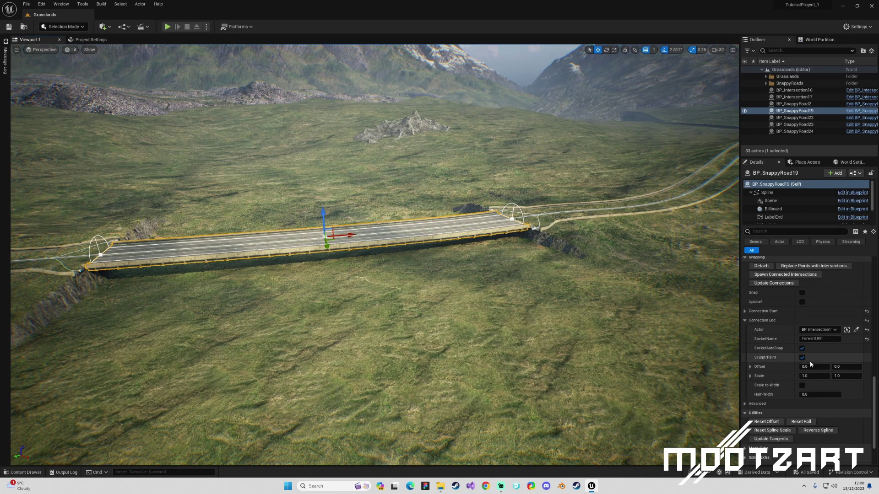
{"action": "scroll", "coordinate": [828, 357], "scroll_direction": "down", "scroll_amount": 5}
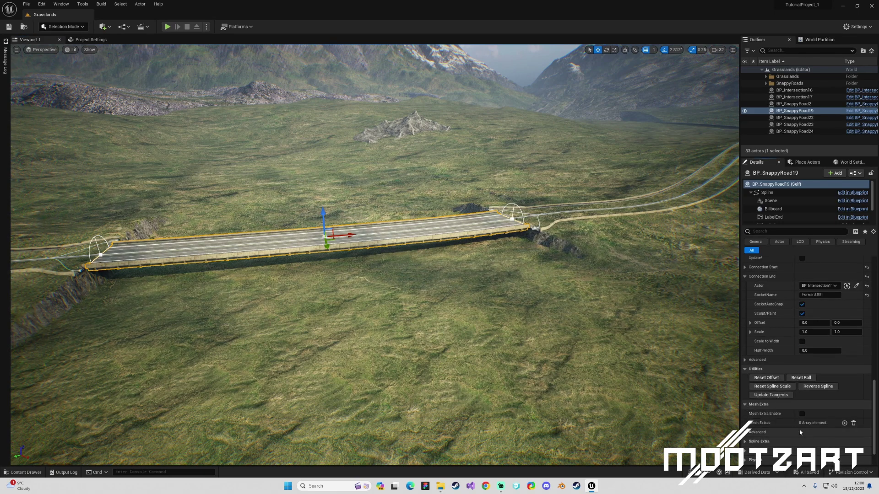
{"action": "left_click", "coordinate": [745, 405]}
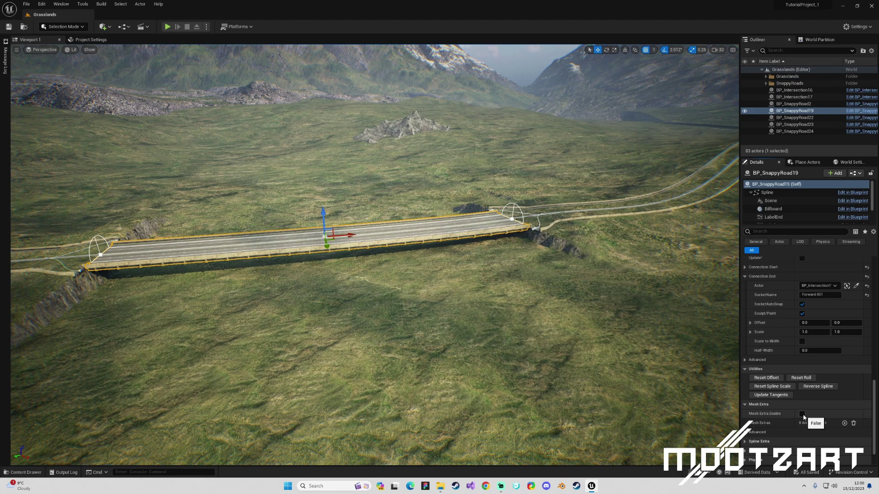
{"action": "left_click", "coordinate": [802, 414]}
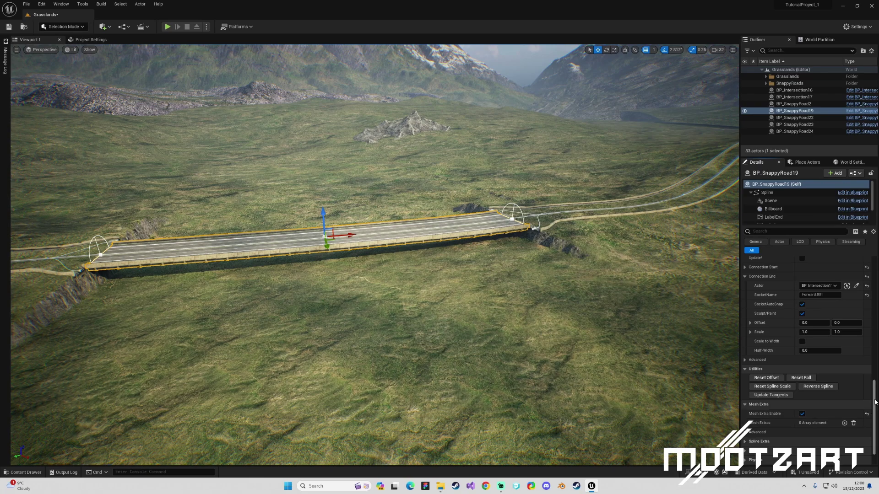
Add one element to the road's Mesh Extras array and expand that element's settings.
{"action": "scroll", "coordinate": [778, 407], "scroll_direction": "down", "scroll_amount": 2}
{"action": "key", "text": "w"}
{"action": "mouse_move", "coordinate": [561, 297]}
{"action": "right_mouse_down"}
{"action": "mouse_move", "coordinate": [521, 292]}
{"action": "mouse_move", "coordinate": [561, 297]}
{"action": "right_mouse_up"}
{"action": "key", "text": "s"}
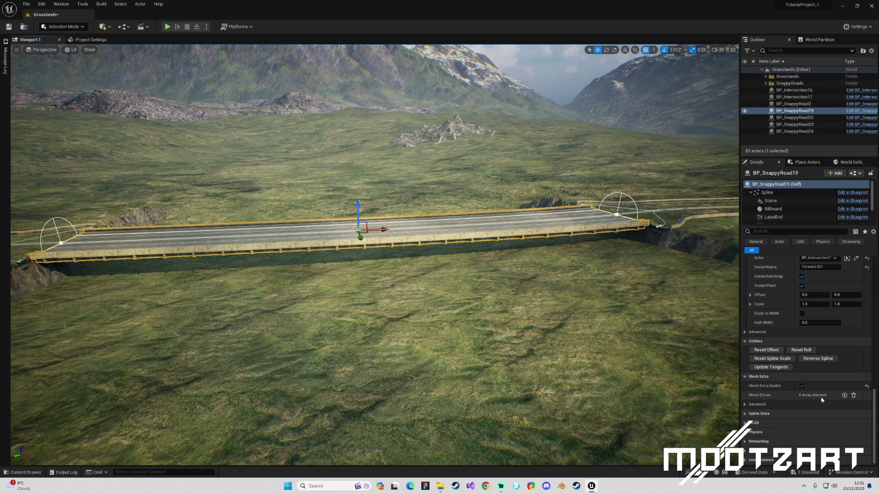
{"action": "left_click", "coordinate": [844, 396]}
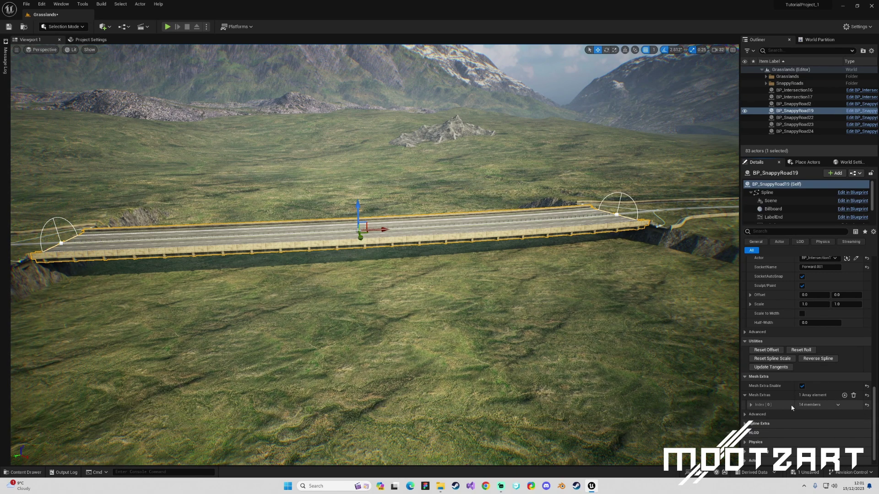
{"action": "left_click", "coordinate": [751, 406]}
{"action": "scroll", "coordinate": [842, 407], "scroll_direction": "down", "scroll_amount": 3}
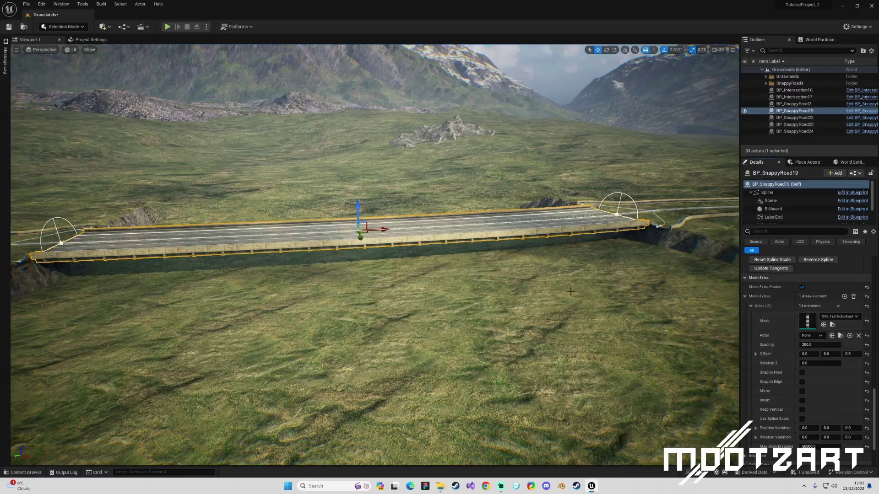
Lower the viewport camera speed to 3 and examine the traffic bollards along the bridge road's median up close.
{"action": "right_click_drag", "start_coordinate": [570, 291], "coordinate": [705, 357]}
{"action": "key", "text": "w"}
{"action": "key", "text": "w"}
{"action": "key", "text": "s"}
{"action": "key", "text": "s"}
{"action": "left_click", "coordinate": [718, 49]}
{"action": "left_click_drag", "start_coordinate": [762, 66], "coordinate": [746, 66]}
{"action": "right_click_drag", "start_coordinate": [707, 85], "coordinate": [724, 76]}
{"action": "key", "text": "w"}
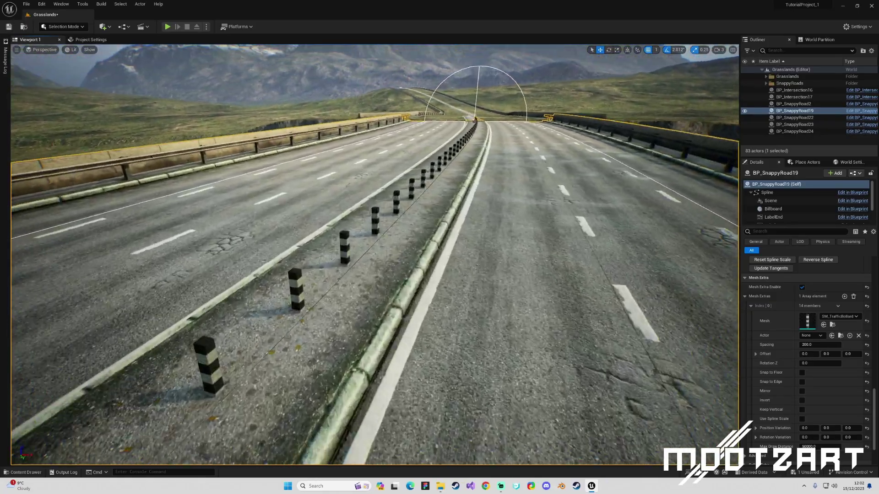
{"action": "right_click_drag", "start_coordinate": [523, 219], "coordinate": [523, 220]}
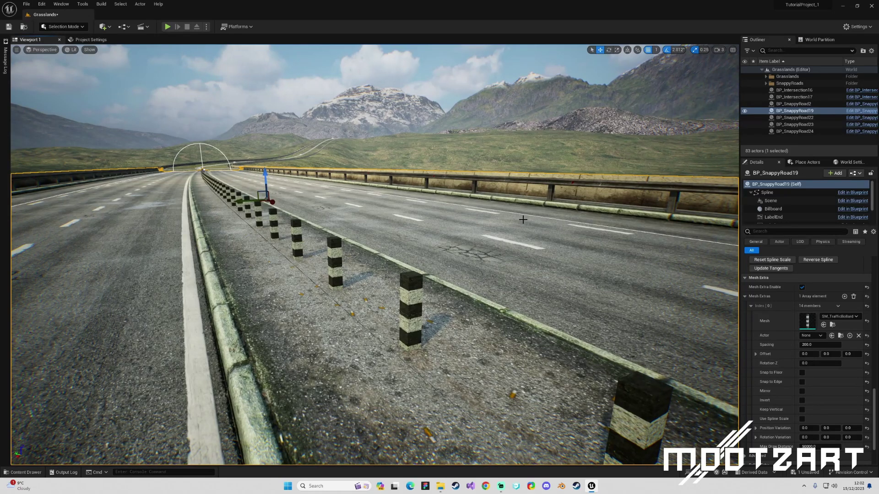
Set the spacing of the median bollards to 5000.
{"action": "left_click", "coordinate": [812, 345]}
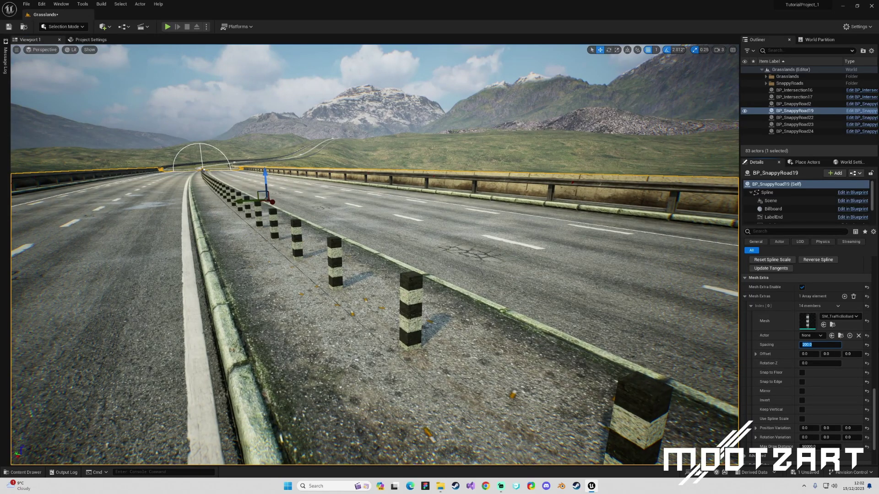
{"action": "type", "text": "5000"}
{"action": "key", "text": "Return"}
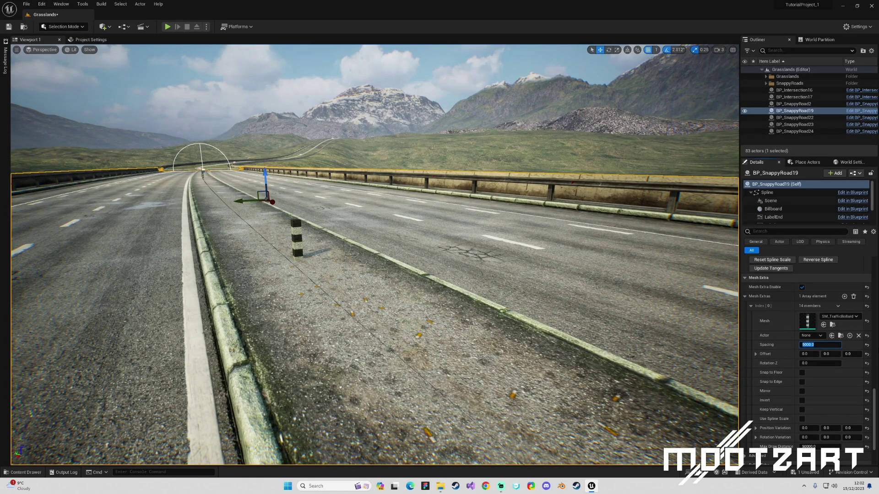
Try an X offset of 0.85 on the bollards, return it to 0, and save the level.
{"action": "right_click_drag", "start_coordinate": [430, 282], "coordinate": [430, 283]}
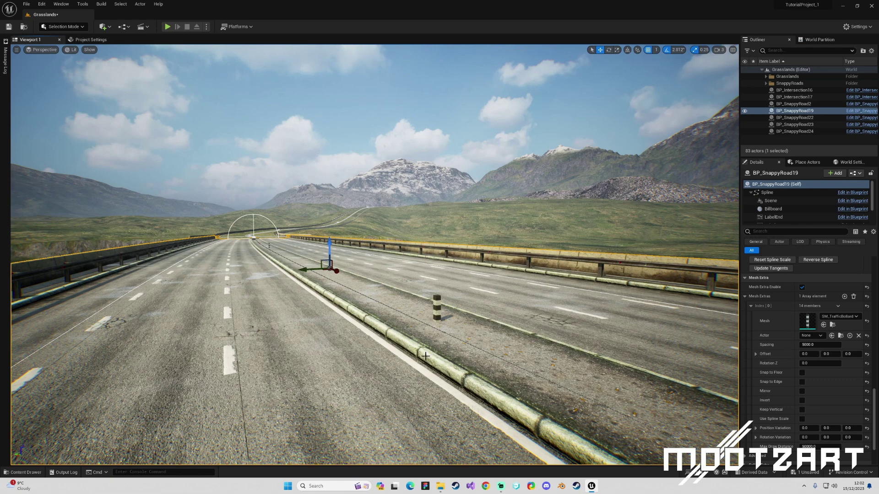
{"action": "left_click", "coordinate": [805, 354]}
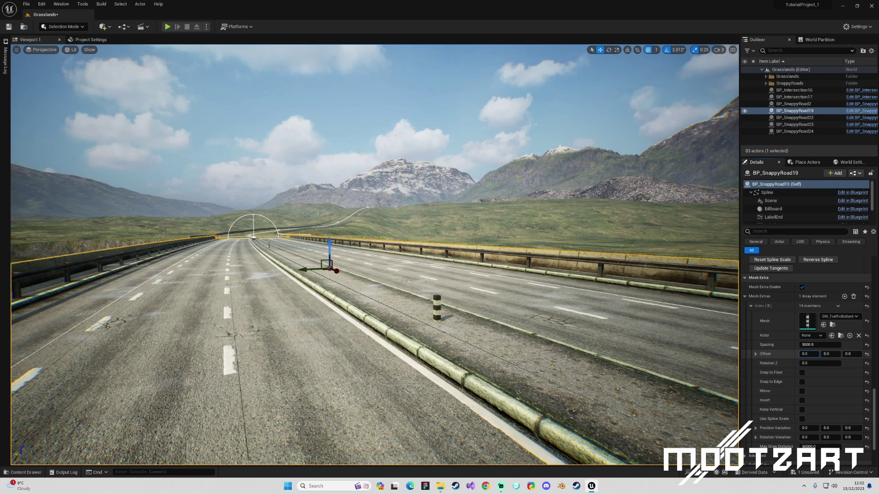
{"action": "type", "text": "0.85"}
{"action": "key", "text": "Return"}
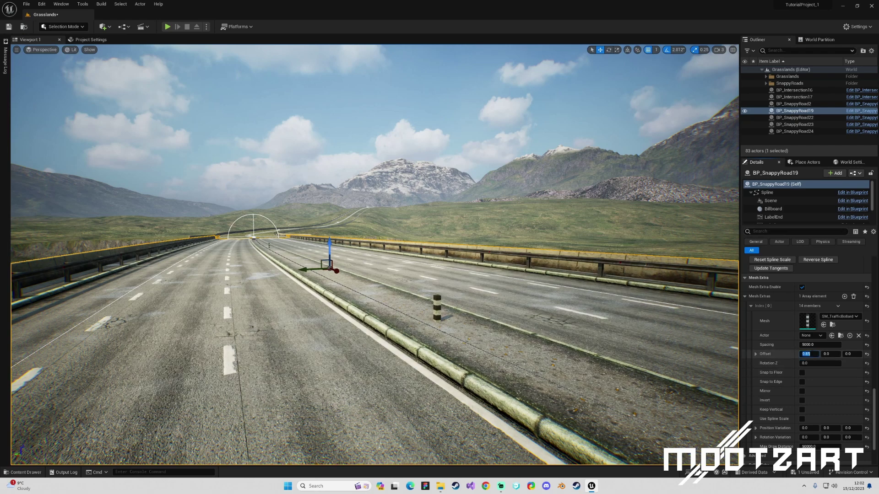
{"action": "type", "text": "0"}
{"action": "key", "text": "Return"}
{"action": "key", "text": "ctrl+s"}
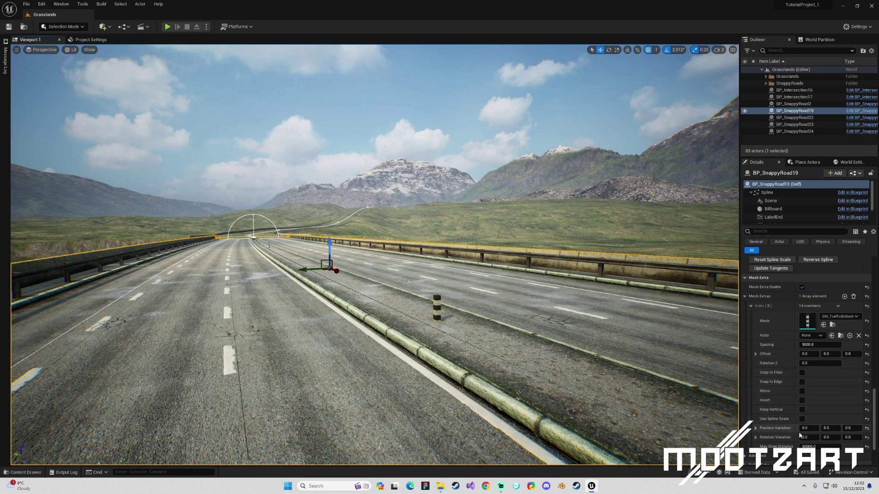
Try a Y offset of 100 on the median bollards, check their placement, and return the offset to 0.
{"action": "left_click", "coordinate": [824, 353]}
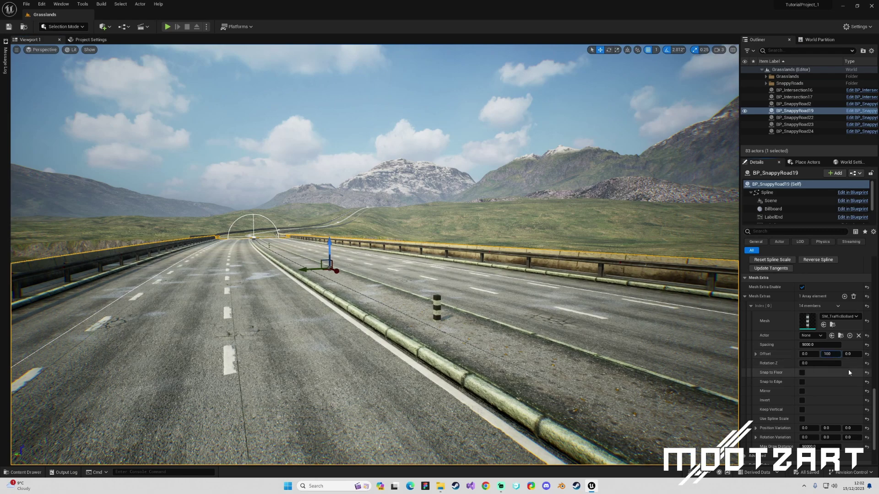
{"action": "key", "text": "Return"}
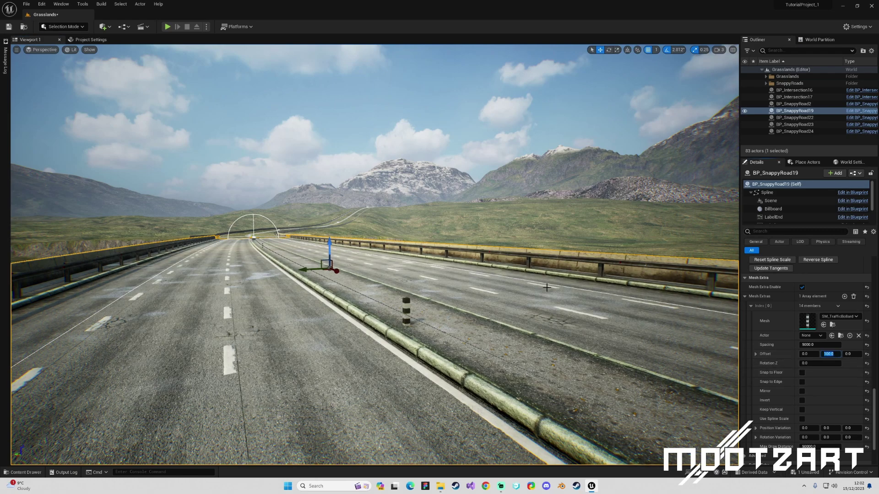
{"action": "key", "text": "d"}
{"action": "right_click_drag", "start_coordinate": [547, 288], "coordinate": [499, 287]}
{"action": "key", "text": "a"}
{"action": "right_click_drag", "start_coordinate": [336, 350], "coordinate": [327, 353]}
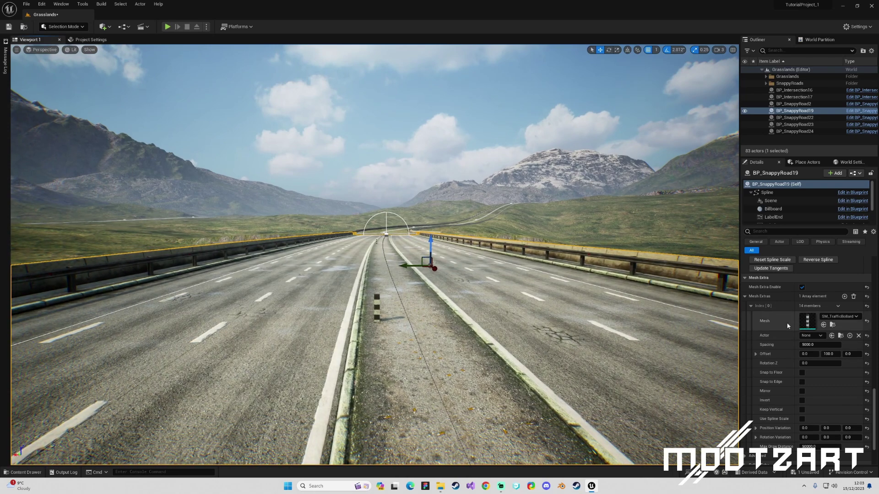
{"action": "left_click", "coordinate": [829, 353]}
{"action": "type", "text": "0"}
{"action": "key", "text": "Return"}
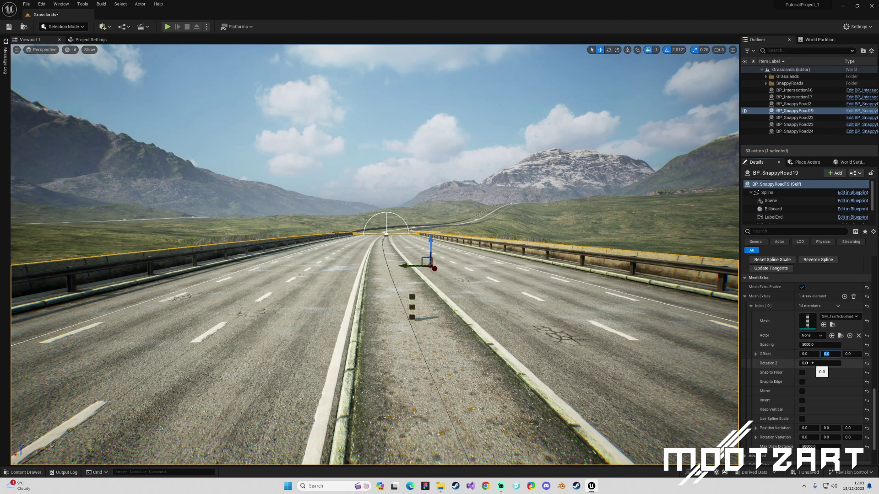
Try Z rotation values of 90 and 45 on the bollards and inspect the nearest one.
{"action": "left_click", "coordinate": [840, 362]}
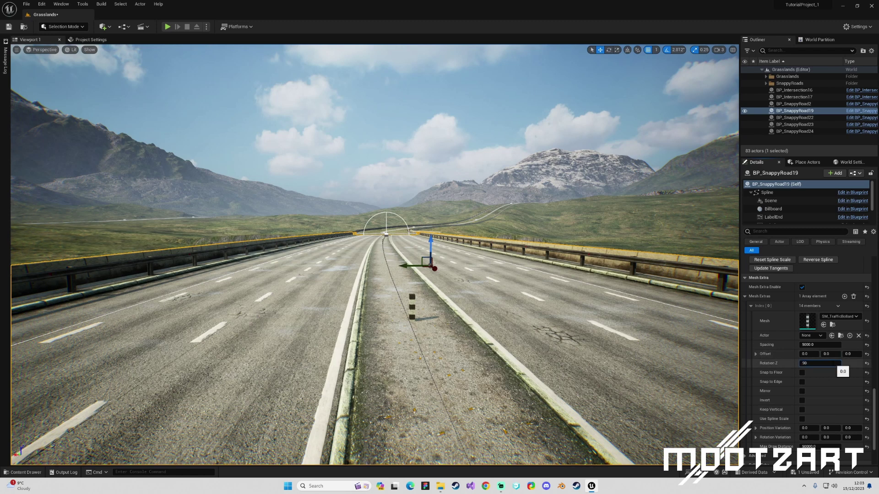
{"action": "type", "text": "90"}
{"action": "key", "text": "Return"}
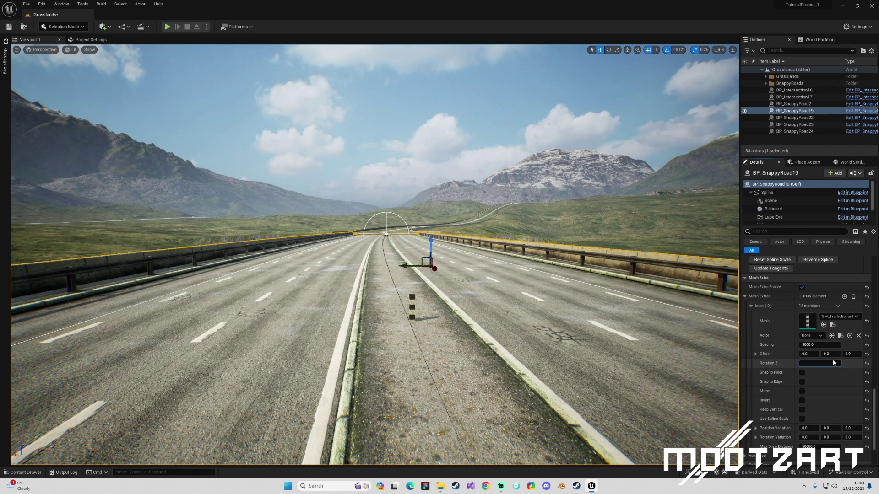
{"action": "key", "text": "Return"}
{"action": "key", "text": "w"}
{"action": "right_click_drag", "start_coordinate": [499, 296], "coordinate": [516, 357]}
{"action": "key", "text": "a"}
{"action": "key", "text": "w"}
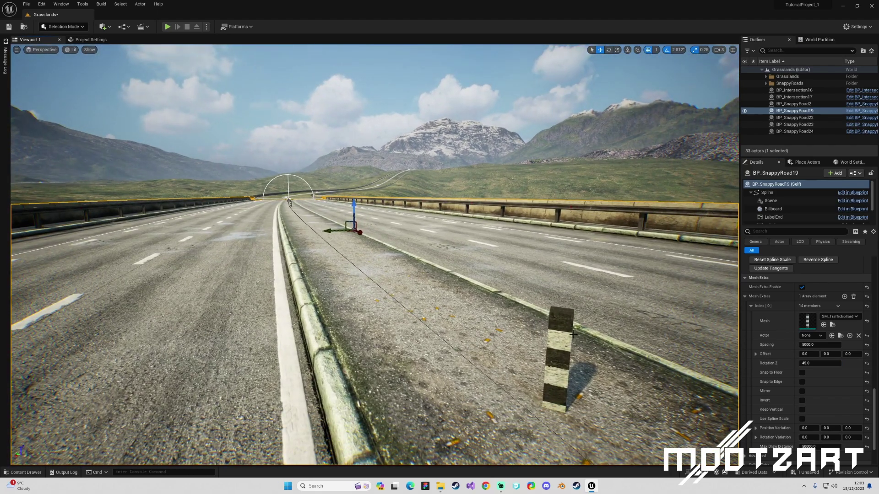
Return the bollards' Z rotation to 0 and look over the whole bridge deck.
{"action": "left_click", "coordinate": [810, 363]}
{"action": "type", "text": "0"}
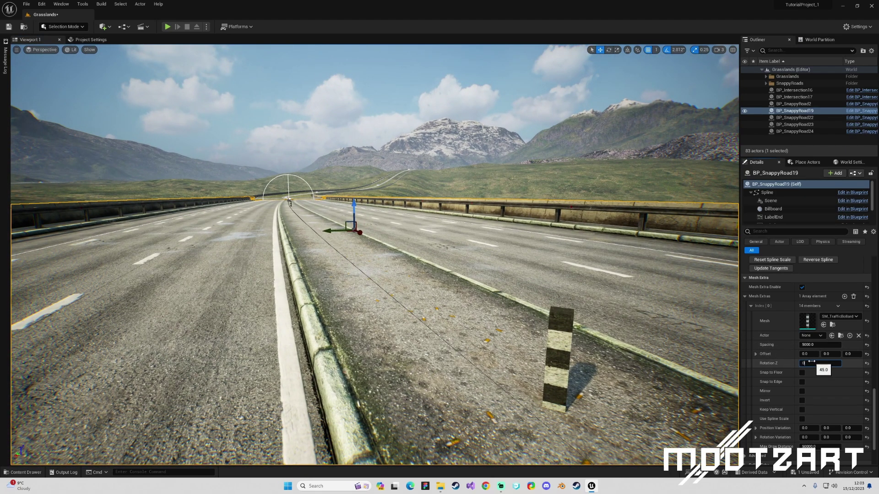
{"action": "key", "text": "Return"}
{"action": "right_click_drag", "start_coordinate": [518, 320], "coordinate": [613, 306]}
{"action": "key", "text": "s"}
{"action": "key", "text": "w"}
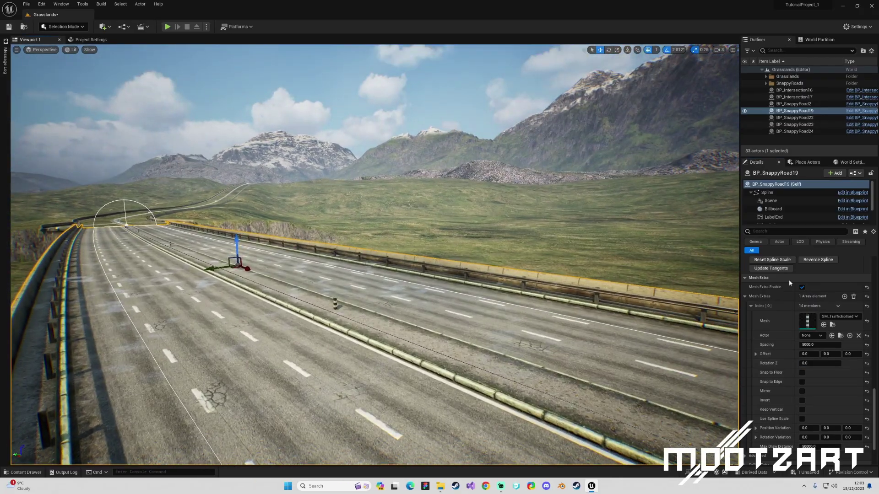
Replace the traffic bollard mesh in the first Mesh Extras element with SM_TableRound.
{"action": "left_click", "coordinate": [751, 307]}
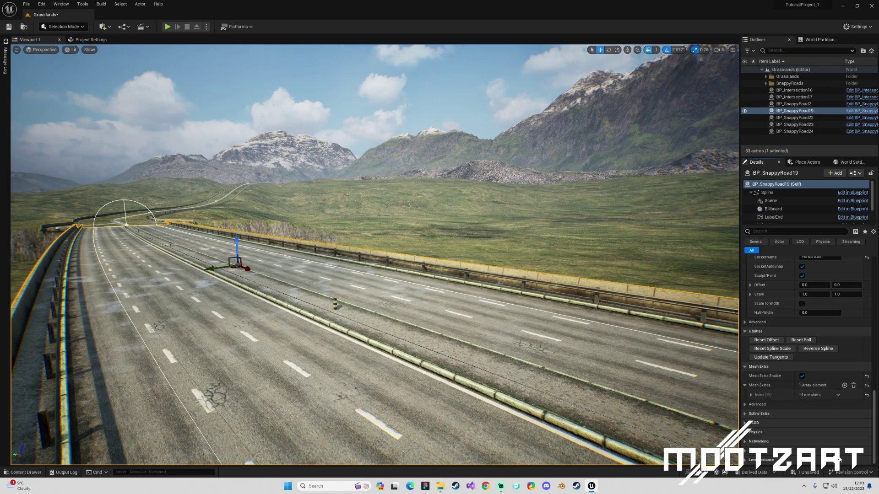
{"action": "left_click", "coordinate": [751, 394]}
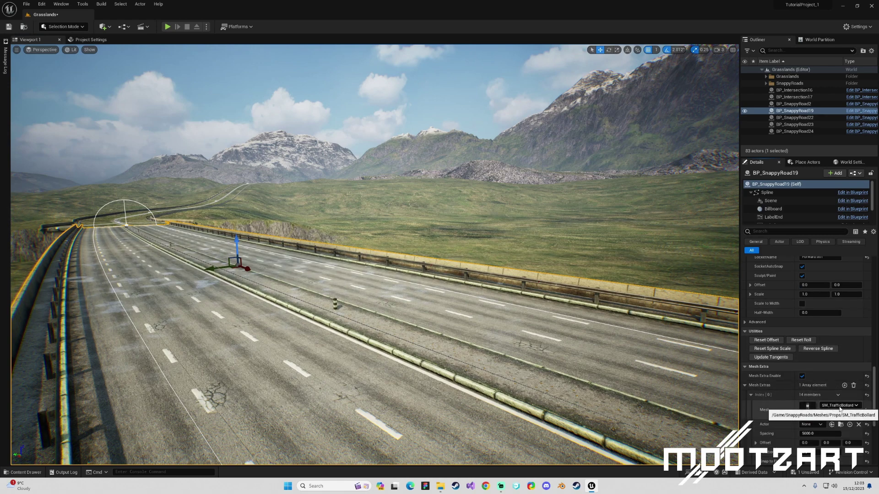
{"action": "key", "text": "ctrl+space"}
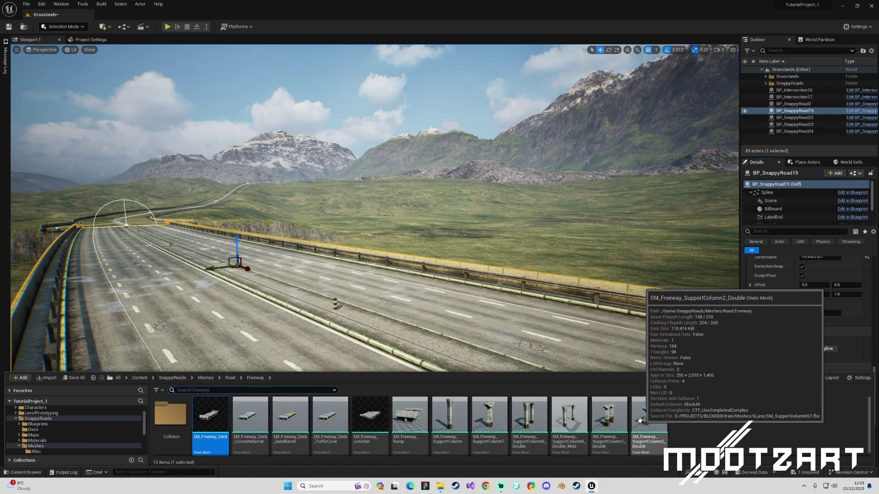
{"action": "left_click", "coordinate": [748, 308]}
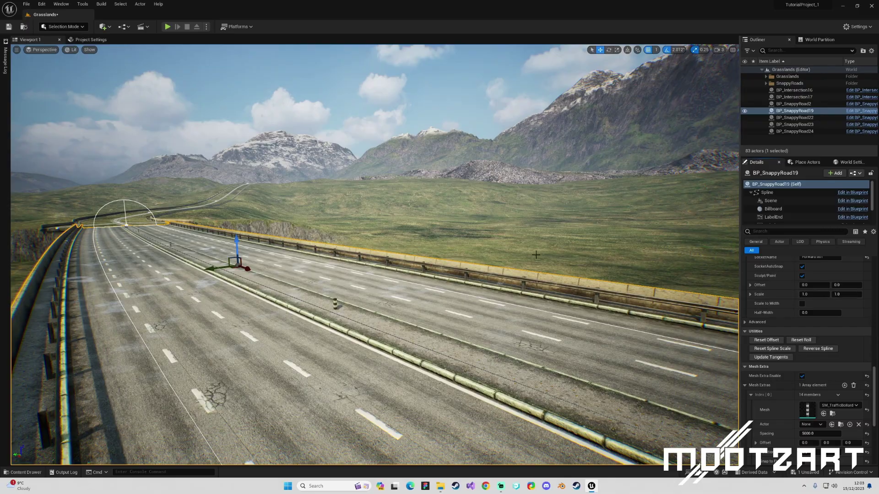
{"action": "right_click_drag", "start_coordinate": [390, 315], "coordinate": [368, 304]}
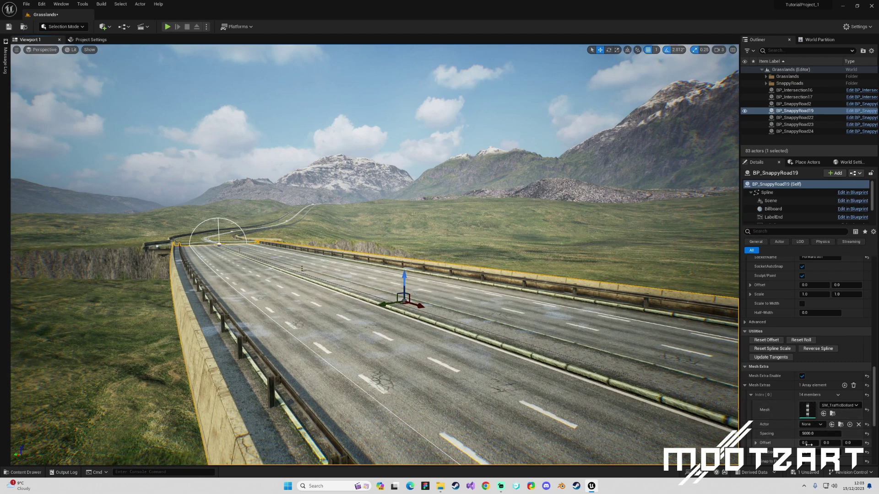
{"action": "left_click", "coordinate": [848, 409]}
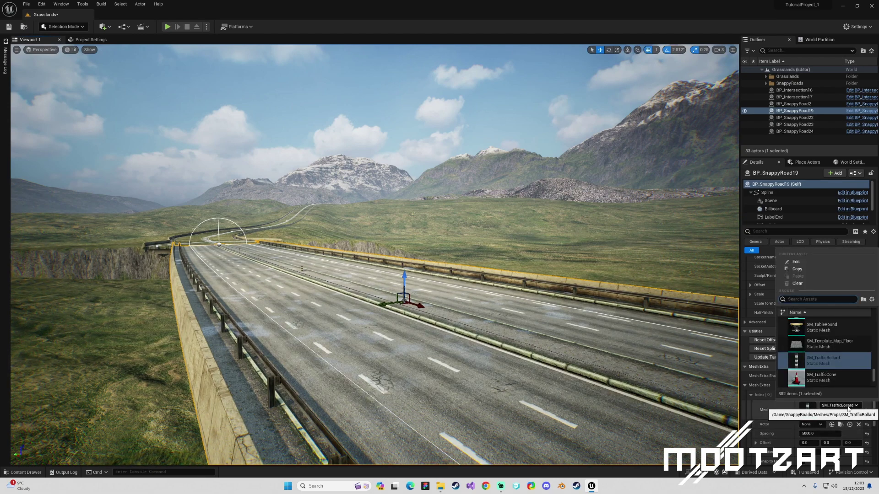
{"action": "left_click", "coordinate": [815, 329]}
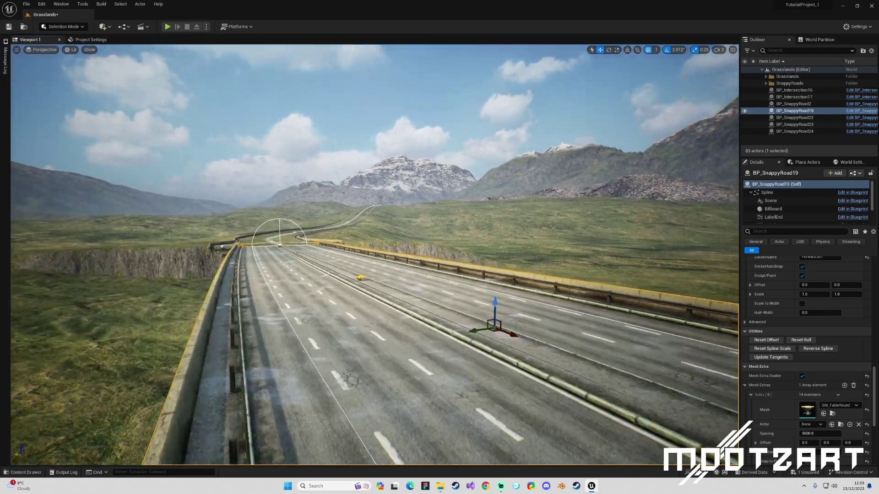
Set the spacing of the round tables along the bridge median to 200.
{"action": "key", "text": "w"}
{"action": "right_click_drag", "start_coordinate": [374, 254], "coordinate": [532, 255]}
{"action": "key", "text": "a"}
{"action": "key", "text": "w"}
{"action": "key", "text": "s"}
{"action": "right_click_drag", "start_coordinate": [427, 304], "coordinate": [427, 304]}
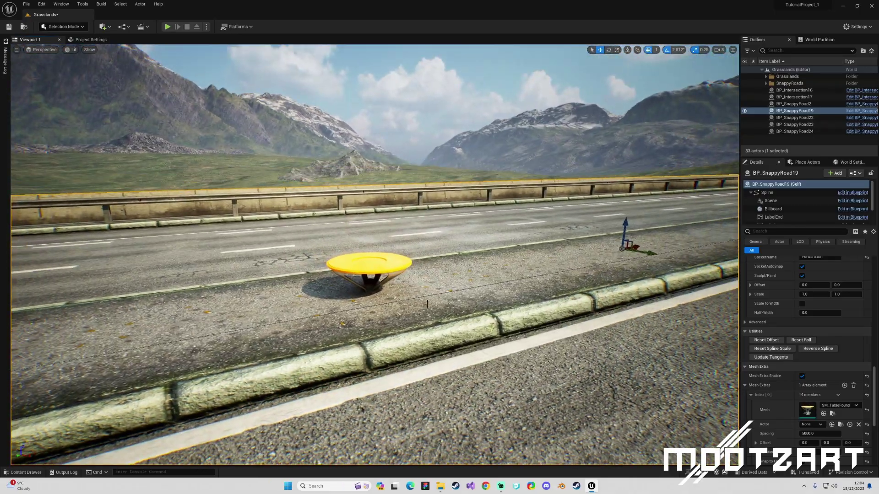
{"action": "left_click", "coordinate": [819, 434]}
{"action": "type", "text": "200"}
{"action": "key", "text": "Return"}
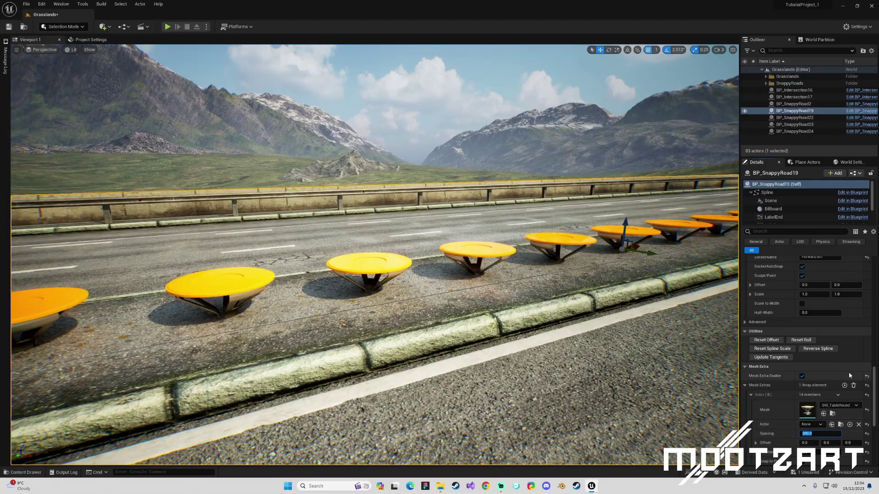
Check the row of tables, replace their mesh with SM_Statue, and clear the Map Check messages.
{"action": "key", "text": "w"}
{"action": "right_click_drag", "start_coordinate": [303, 279], "coordinate": [388, 295]}
{"action": "key", "text": "d"}
{"action": "right_click_drag", "start_coordinate": [321, 212], "coordinate": [332, 233]}
{"action": "key", "text": "w"}
{"action": "right_click_drag", "start_coordinate": [249, 213], "coordinate": [213, 261]}
{"action": "key", "text": "s"}
{"action": "left_click", "coordinate": [856, 406]}
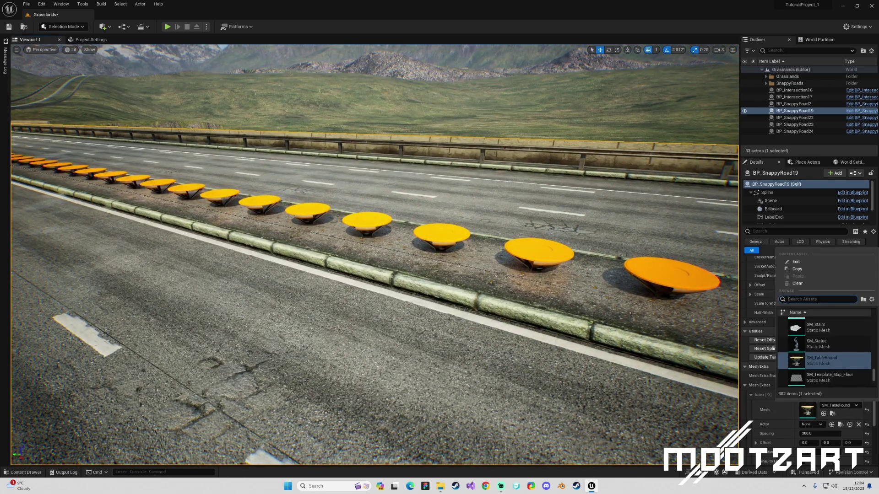
{"action": "left_click", "coordinate": [817, 344]}
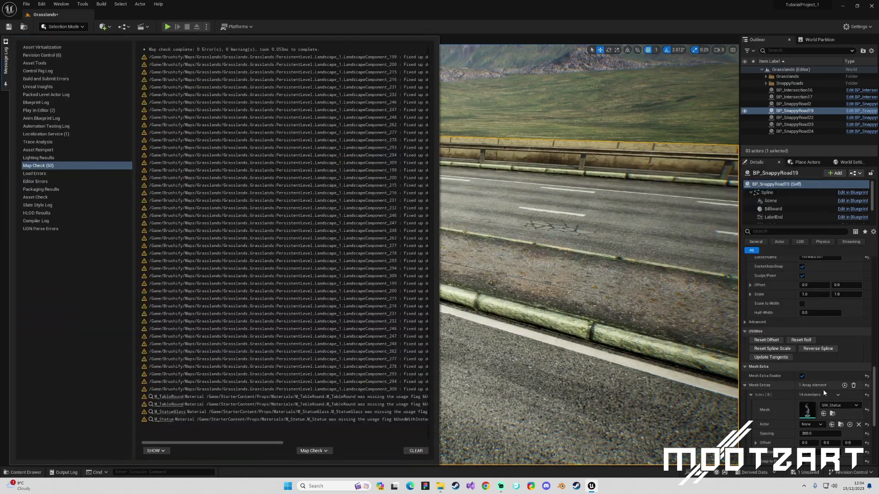
{"action": "left_click", "coordinate": [416, 451]}
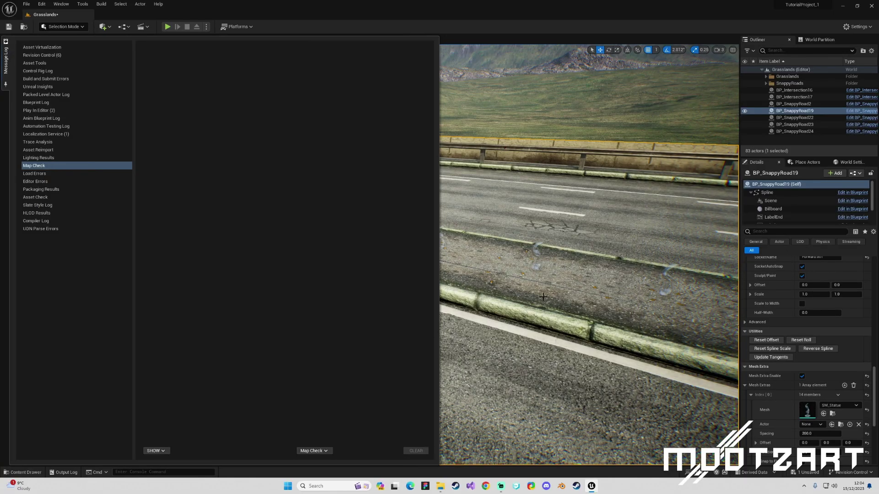
Look over the statues on the median and look up the freeway support column meshes among the project's assets.
{"action": "right_click_drag", "start_coordinate": [543, 297], "coordinate": [477, 314]}
{"action": "key", "text": "w"}
{"action": "key", "text": "a"}
{"action": "left_click", "coordinate": [837, 406]}
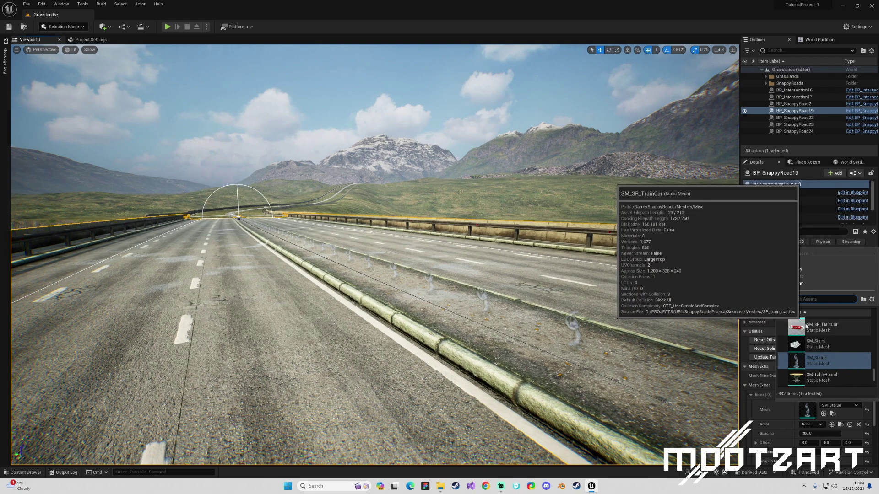
{"action": "right_click_drag", "start_coordinate": [723, 355], "coordinate": [704, 357]}
{"action": "key", "text": "ctrl+space"}
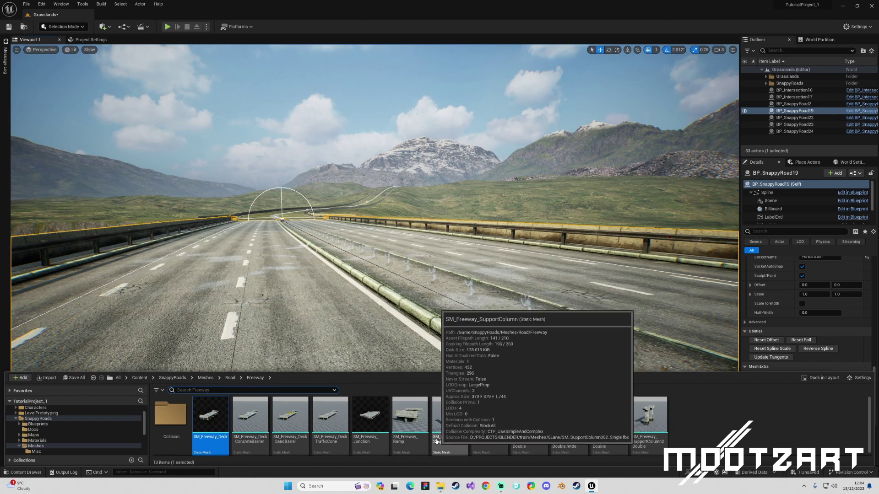
{"action": "left_click", "coordinate": [865, 338]}
Search the mesh choices for "freeway" and replace the statue with SM_Freeway_SupportColumn2_Double.
{"action": "left_click", "coordinate": [839, 405]}
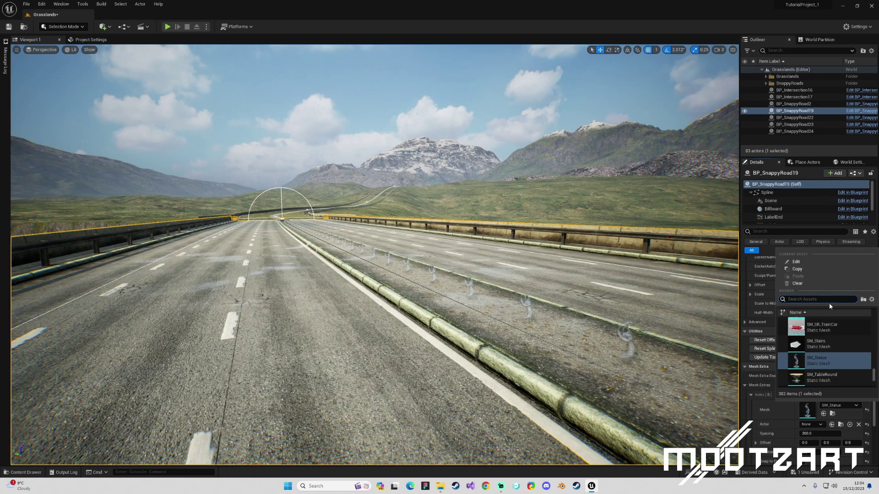
{"action": "type", "text": "freeway"}
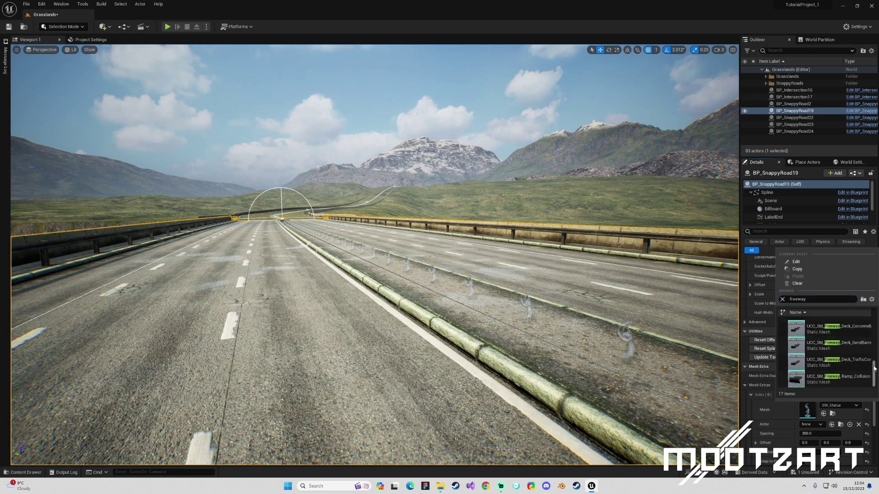
{"action": "scroll", "coordinate": [833, 325], "scroll_direction": "down", "scroll_amount": 3}
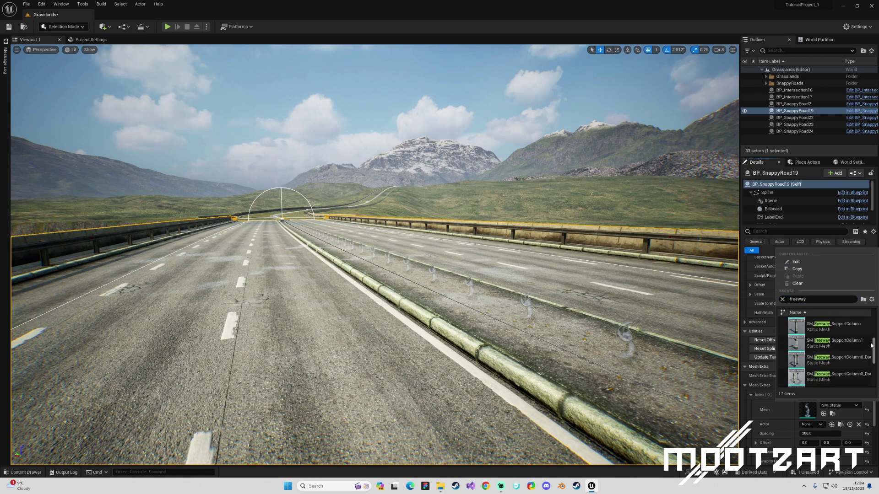
{"action": "mouse_move", "coordinate": [875, 345]}
{"action": "left_mouse_down"}
{"action": "mouse_move", "coordinate": [875, 332]}
{"action": "mouse_move", "coordinate": [875, 354]}
{"action": "mouse_move", "coordinate": [877, 346]}
{"action": "left_mouse_up"}
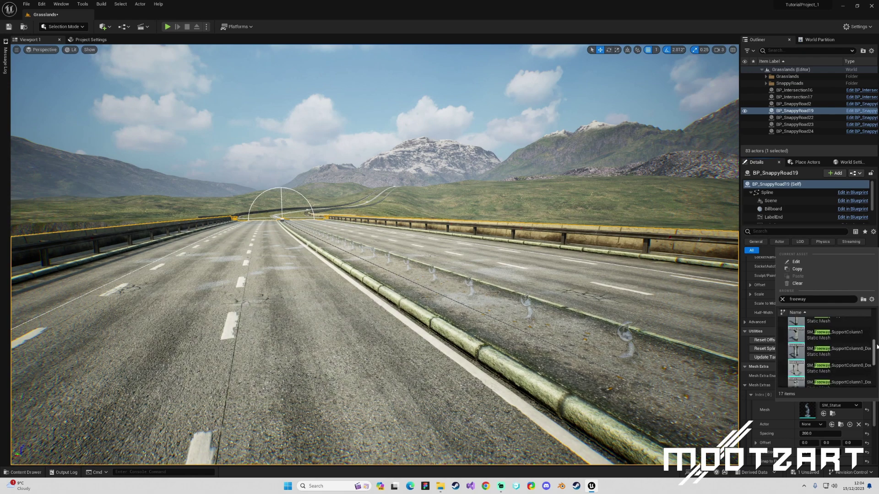
{"action": "scroll", "coordinate": [876, 347], "scroll_direction": "down", "scroll_amount": 2}
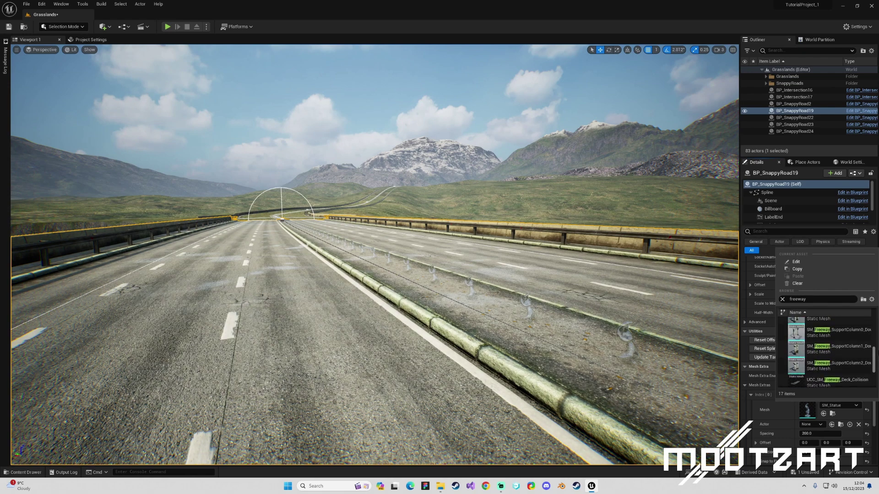
{"action": "left_click", "coordinate": [837, 365]}
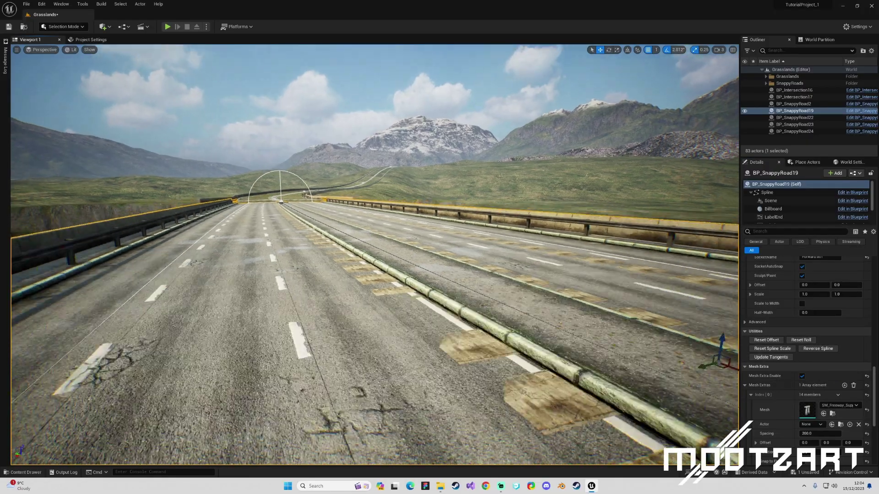
Set the support columns' spacing to 2000 and inspect them beneath the bridge deck.
{"action": "key", "text": "s"}
{"action": "right_click_drag", "start_coordinate": [375, 254], "coordinate": [394, 357]}
{"action": "key", "text": "s"}
{"action": "right_click_drag", "start_coordinate": [518, 258], "coordinate": [519, 257]}
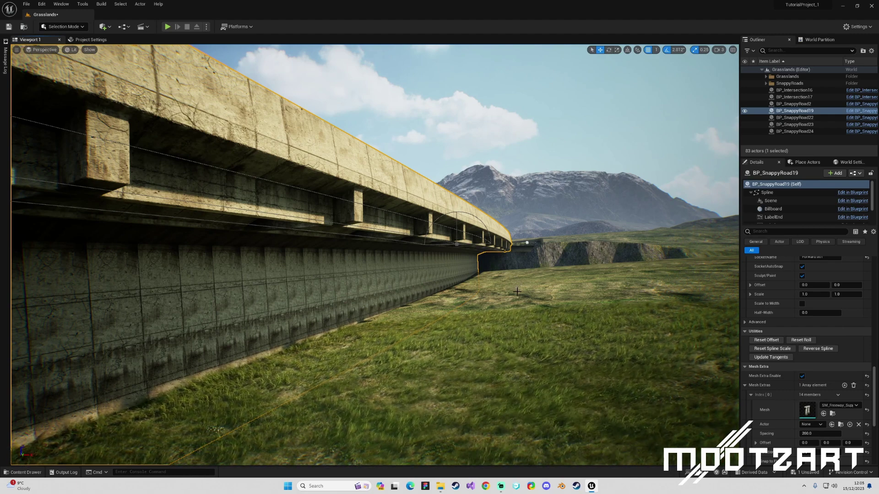
{"action": "scroll", "coordinate": [855, 416], "scroll_direction": "down", "scroll_amount": 2}
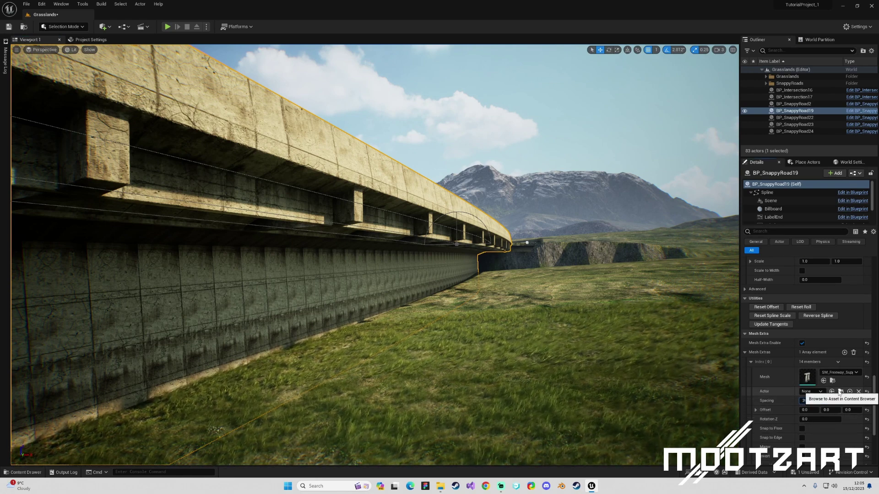
{"action": "key", "text": "Return"}
{"action": "right_click_drag", "start_coordinate": [641, 284], "coordinate": [412, 279]}
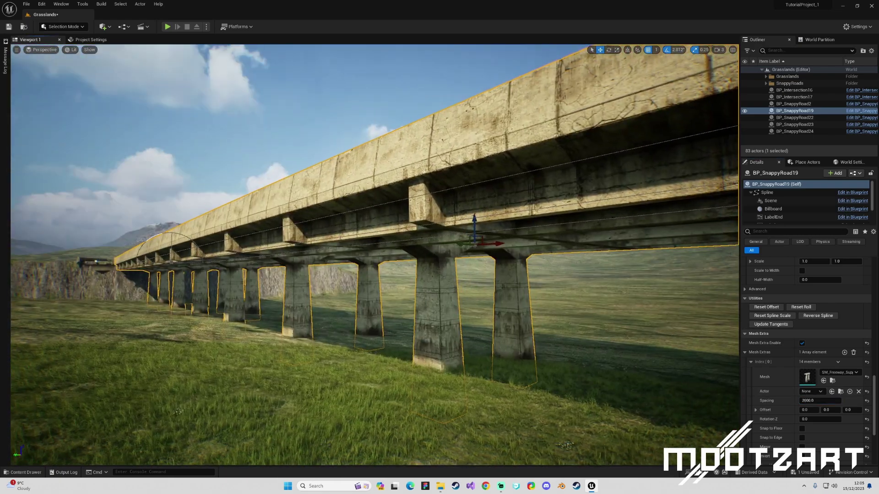
{"action": "right_click_drag", "start_coordinate": [375, 206], "coordinate": [353, 192]}
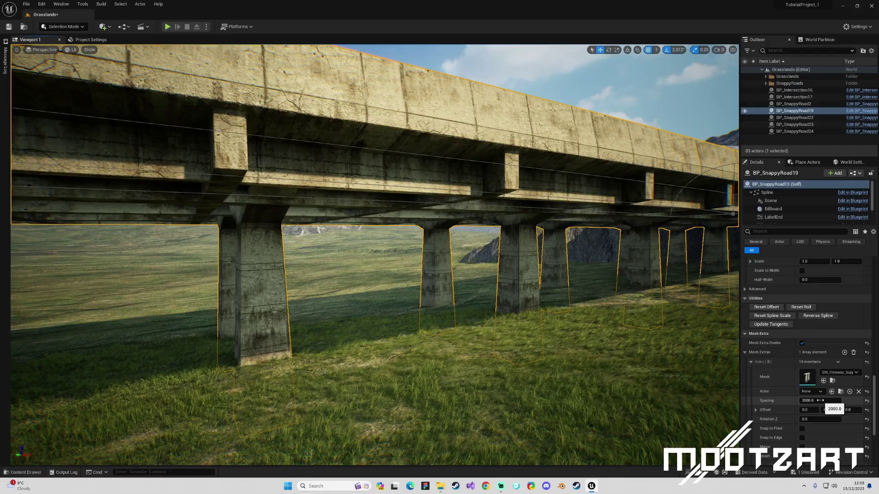
{"action": "mouse_move", "coordinate": [456, 318]}
{"action": "right_mouse_down"}
{"action": "mouse_move", "coordinate": [476, 318]}
{"action": "mouse_move", "coordinate": [321, 307]}
{"action": "mouse_move", "coordinate": [298, 296]}
{"action": "mouse_move", "coordinate": [464, 317]}
{"action": "right_mouse_up"}
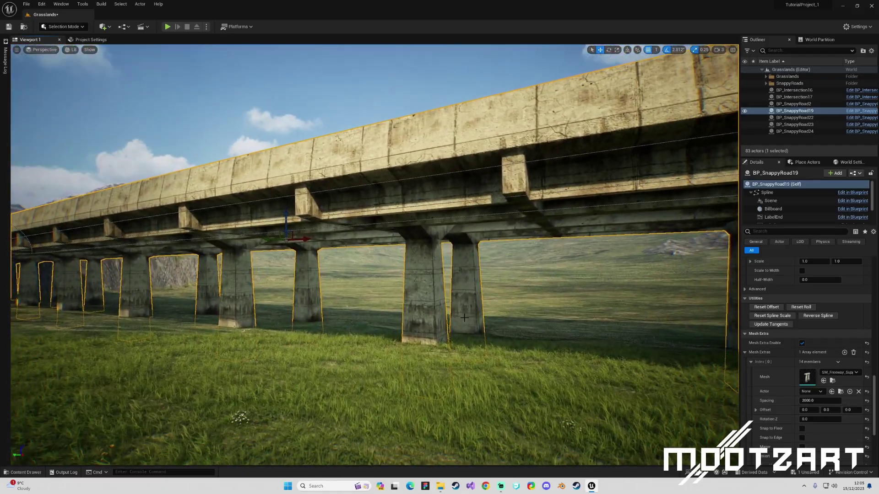
Try SM_Freeway_SupportColumn1_Double as the support mesh, replace it with the double-wide SM_Freeway_SupportColumn0 mesh, and view the columns.
{"action": "left_click", "coordinate": [833, 381]}
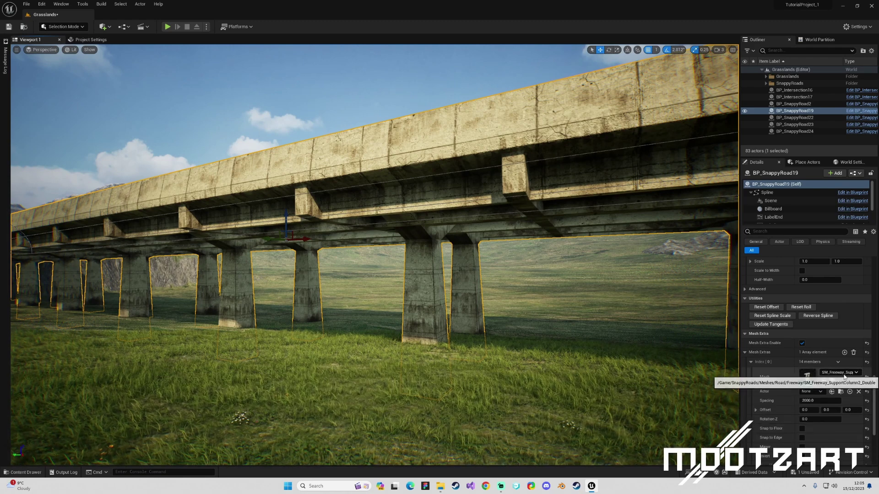
{"action": "left_click", "coordinate": [839, 372]}
{"action": "left_click", "coordinate": [818, 310]}
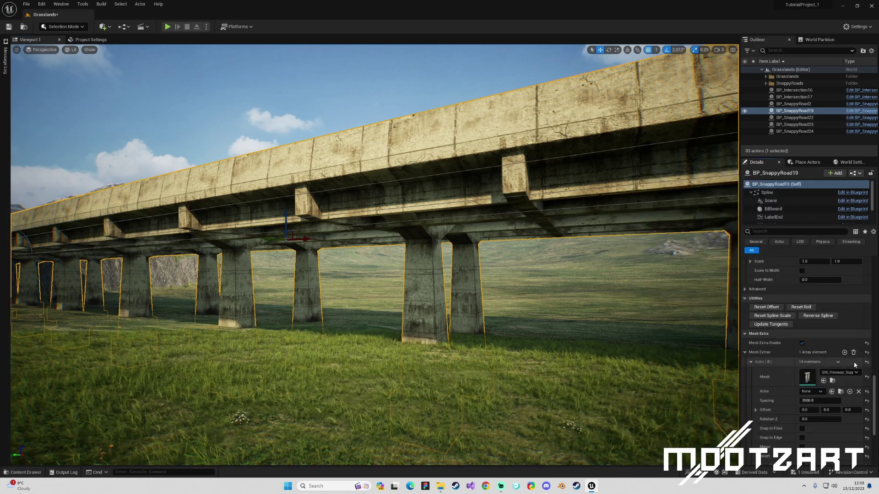
{"action": "left_click", "coordinate": [841, 372]}
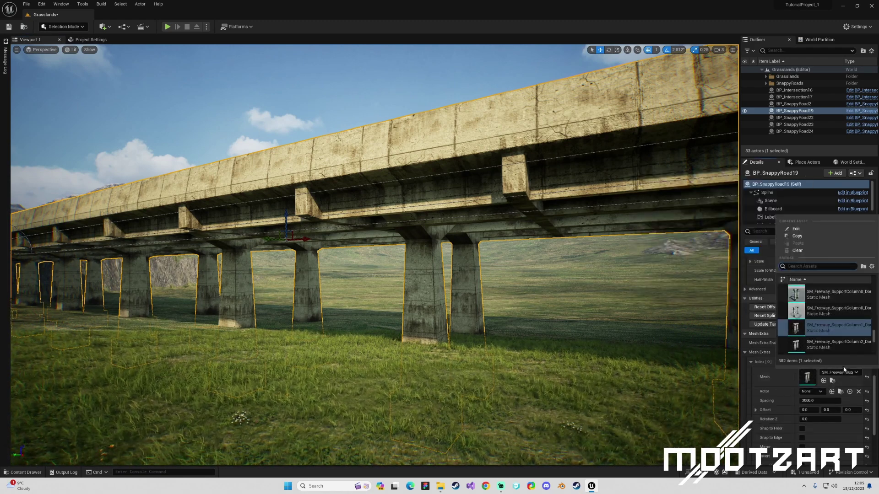
{"action": "left_click", "coordinate": [821, 315]}
{"action": "key", "text": "w"}
{"action": "right_click_drag", "start_coordinate": [564, 317], "coordinate": [517, 304]}
{"action": "key", "text": "s"}
{"action": "key", "text": "a"}
{"action": "key", "text": "a"}
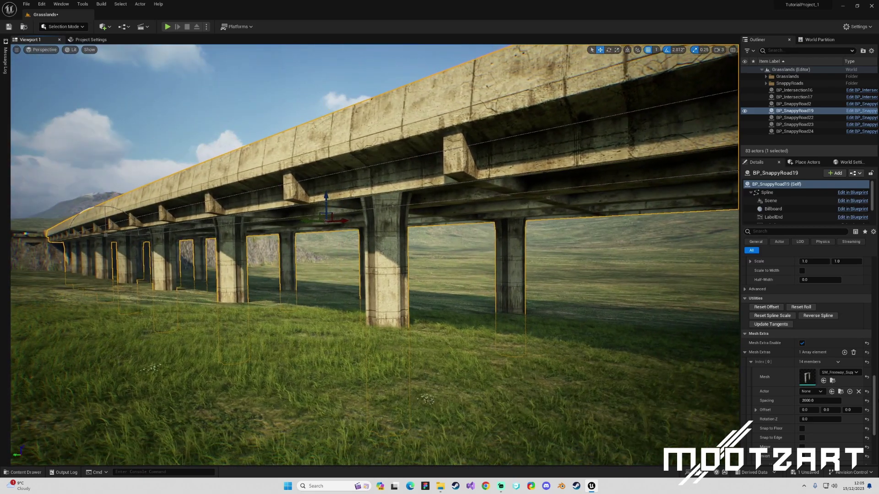
Try support column spacings of 5000 and 300, and set the spacing to 3000.
{"action": "left_click", "coordinate": [745, 352]}
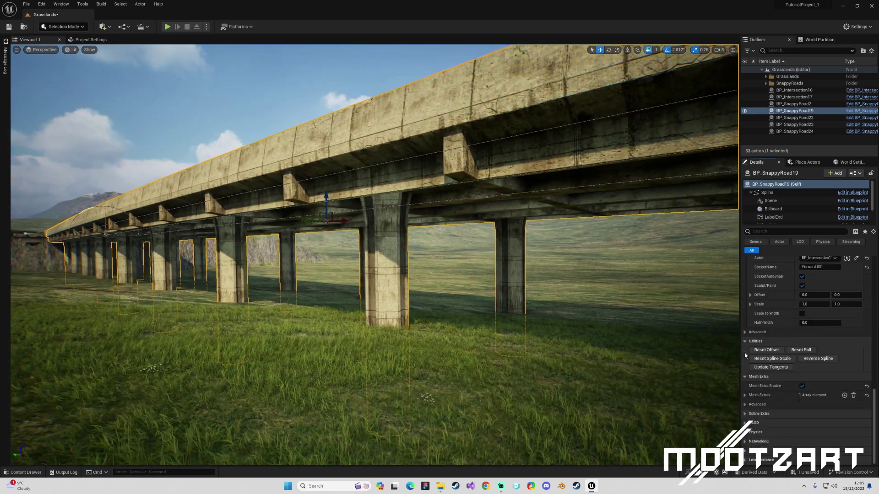
{"action": "left_click", "coordinate": [745, 396]}
{"action": "scroll", "coordinate": [806, 398], "scroll_direction": "down", "scroll_amount": 2}
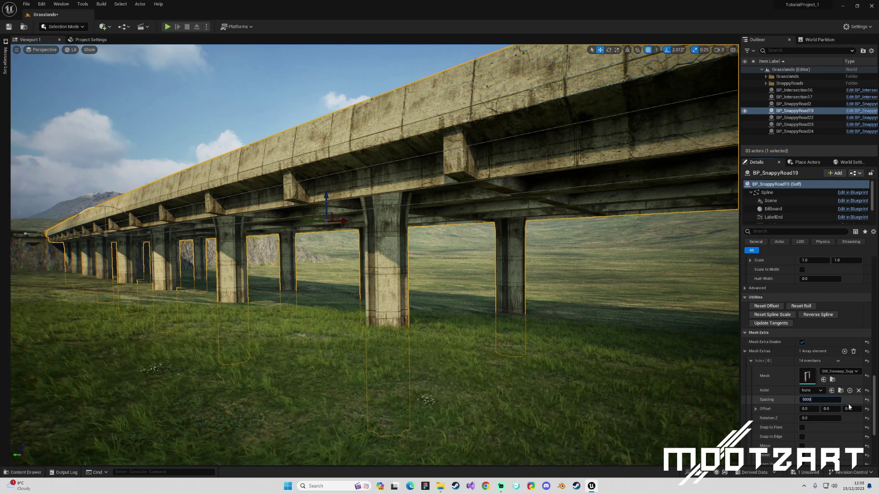
{"action": "key", "text": "Return"}
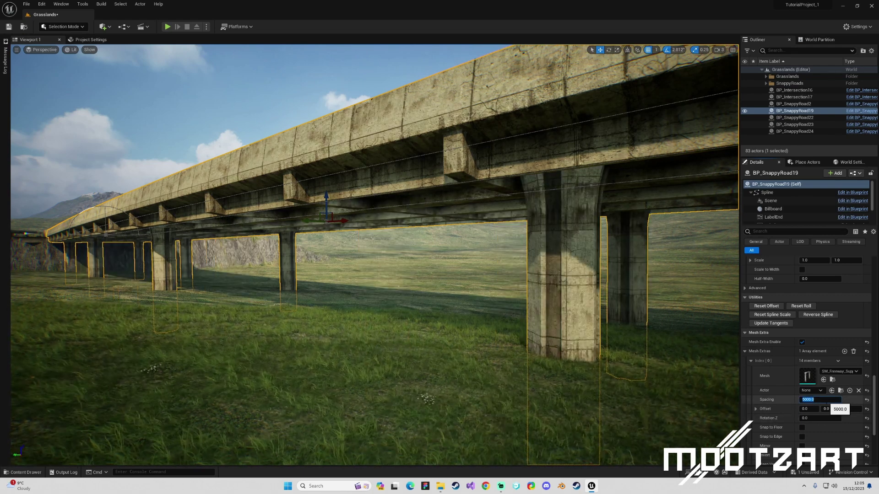
{"action": "type", "text": "300"}
{"action": "key", "text": "Return"}
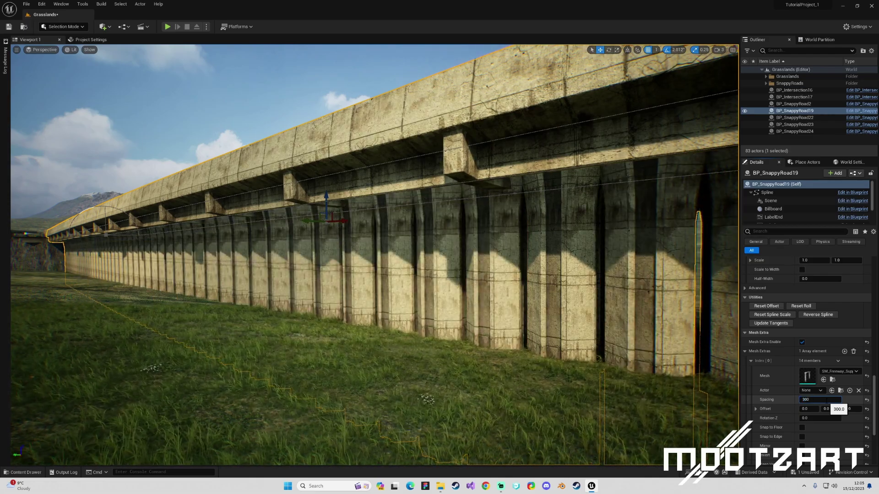
{"action": "type", "text": "0"}
{"action": "key", "text": "Return"}
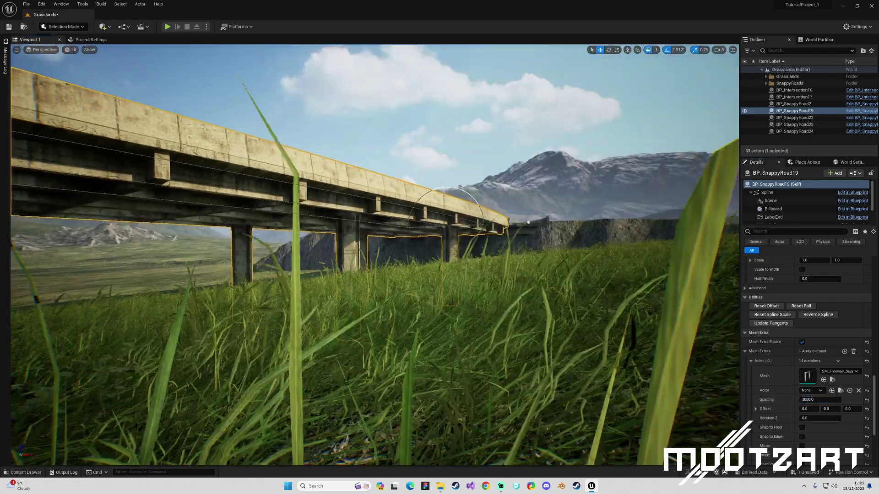
Examine from below the landscape how far the support columns extend under the ground.
{"action": "key", "text": "q"}
{"action": "key", "text": "e"}
{"action": "key", "text": "q"}
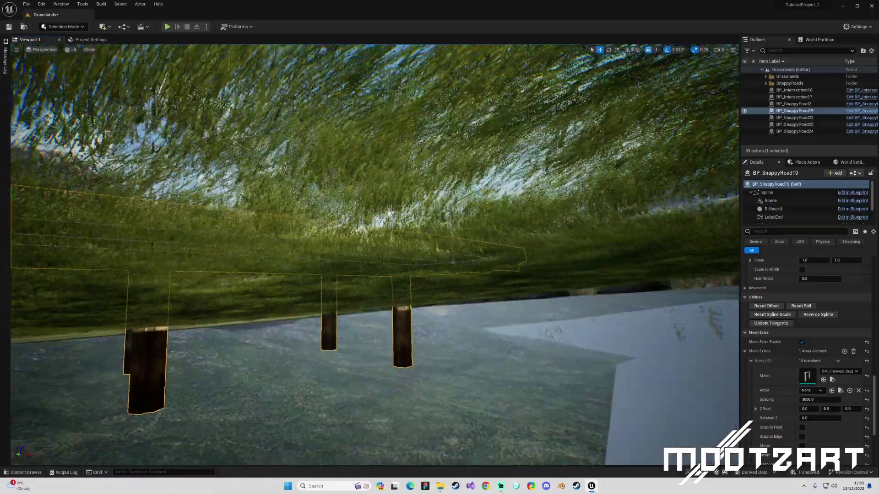
{"action": "key", "text": "w"}
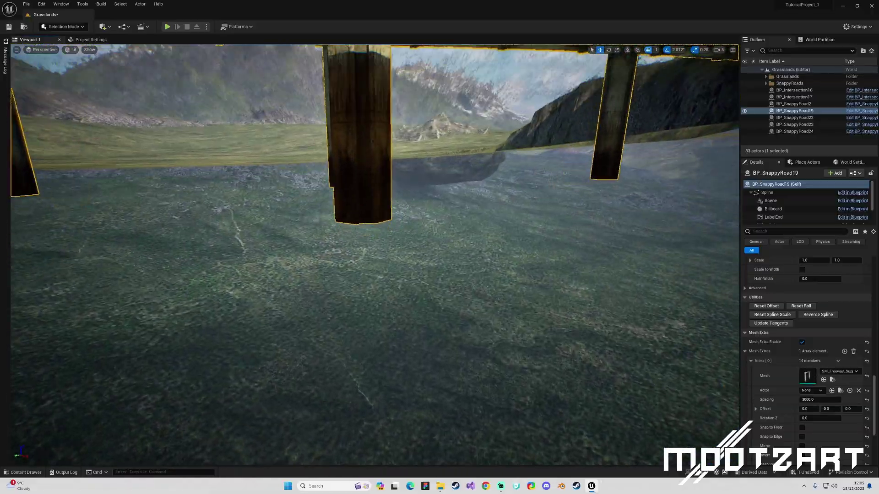
{"action": "key", "text": "s"}
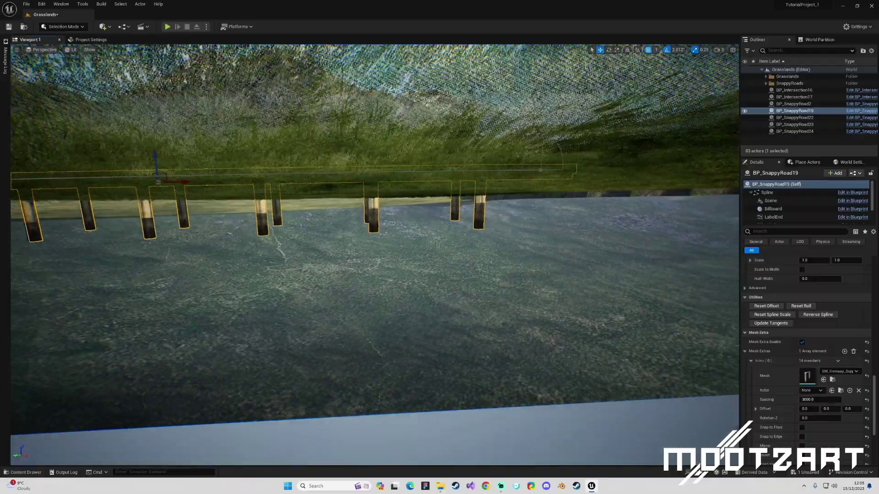
{"action": "key", "text": "e"}
{"action": "key", "text": "w"}
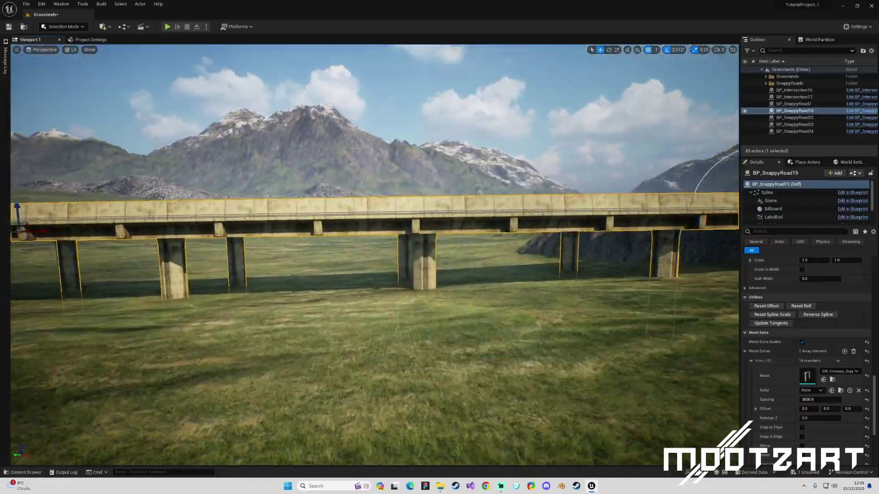
Look over the bridge and its support columns from the surrounding field, and select the landscape.
{"action": "key", "text": "w"}
{"action": "key", "text": "s"}
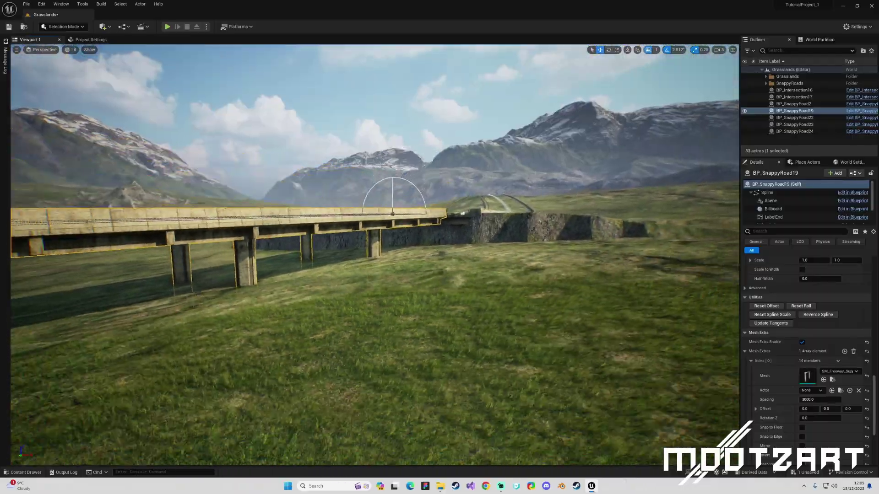
{"action": "right_click_drag", "start_coordinate": [374, 255], "coordinate": [237, 255]}
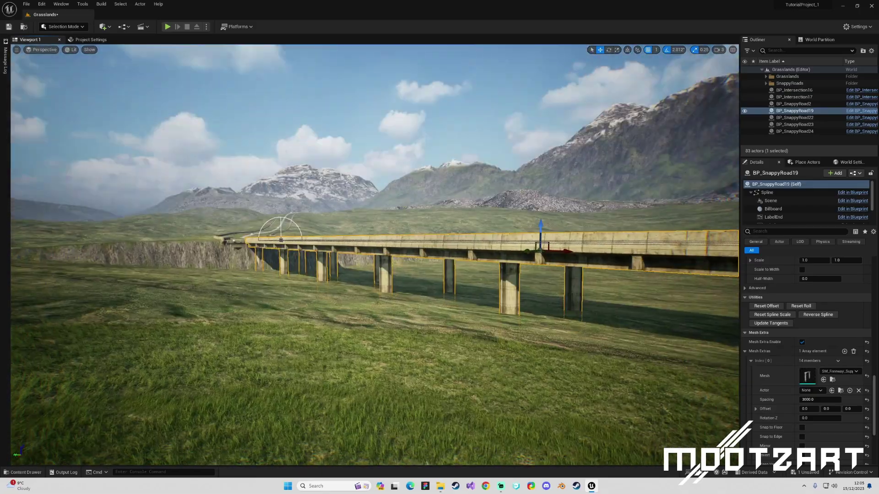
{"action": "key", "text": "s"}
{"action": "right_click_drag", "start_coordinate": [327, 263], "coordinate": [467, 287]}
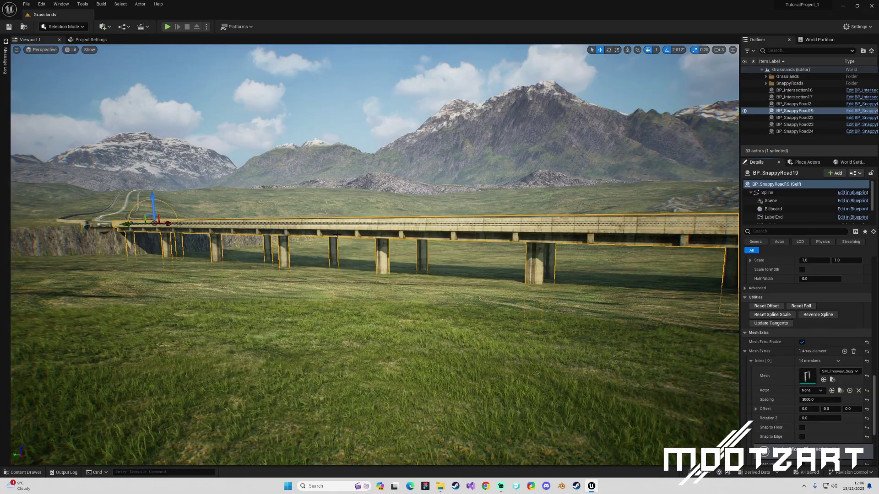
{"action": "key", "text": "a"}
{"action": "right_click_drag", "start_coordinate": [337, 234], "coordinate": [451, 235]}
{"action": "left_click", "coordinate": [421, 305]}
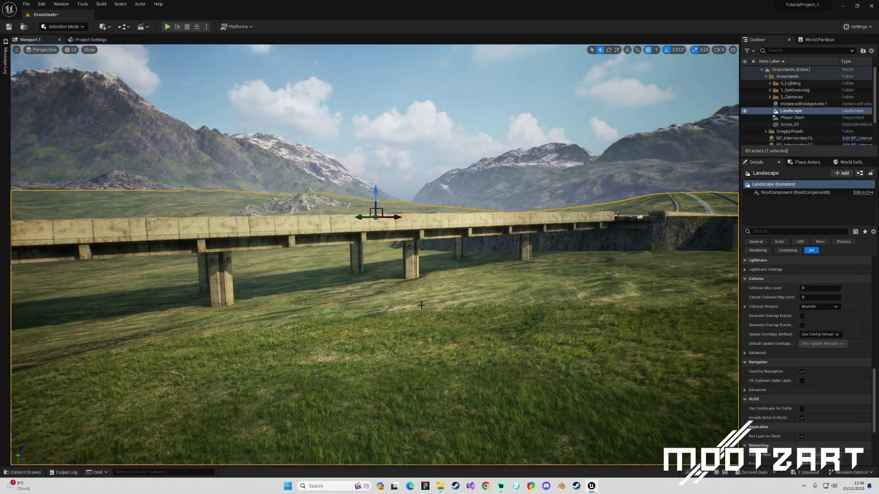
Inspect the bases of the support columns where they meet the grass, and examine the bridge's road surface from above.
{"action": "right_click_drag", "start_coordinate": [411, 273], "coordinate": [379, 298]}
{"action": "key", "text": "w"}
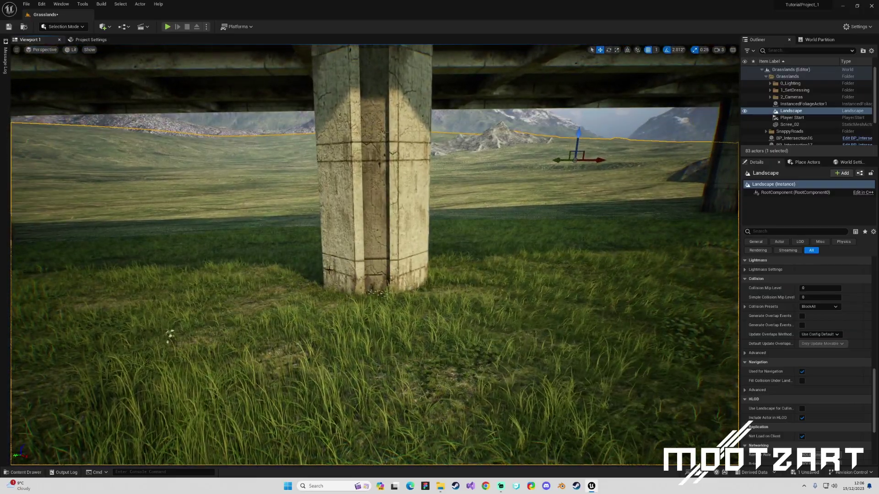
{"action": "right_click_drag", "start_coordinate": [329, 270], "coordinate": [379, 346]}
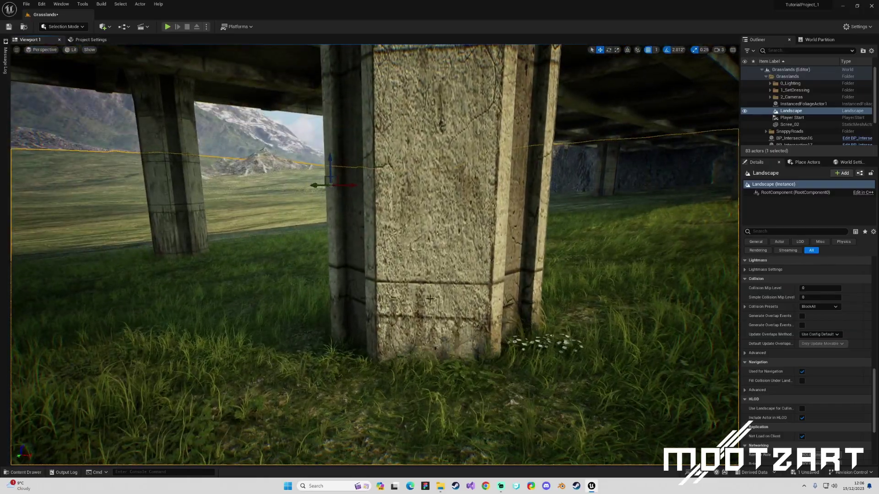
{"action": "key", "text": "s"}
{"action": "right_click_drag", "start_coordinate": [430, 299], "coordinate": [350, 287]}
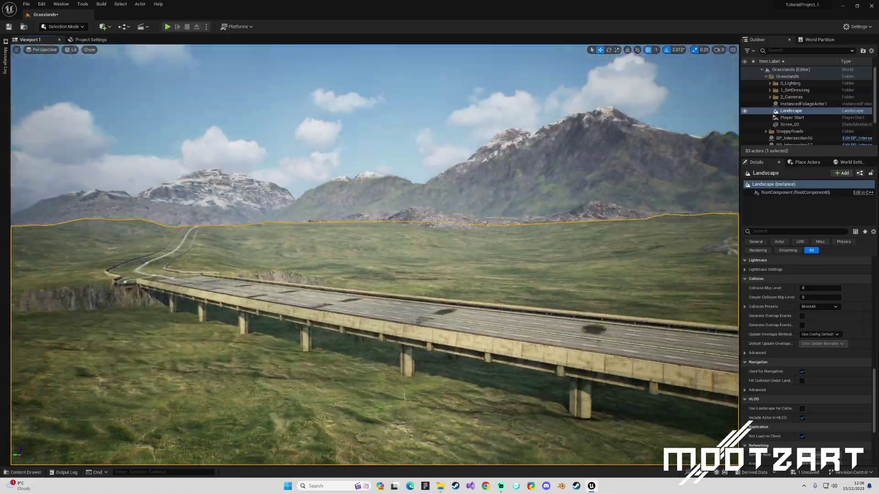
{"action": "key", "text": "w"}
{"action": "right_click_drag", "start_coordinate": [415, 251], "coordinate": [477, 319]}
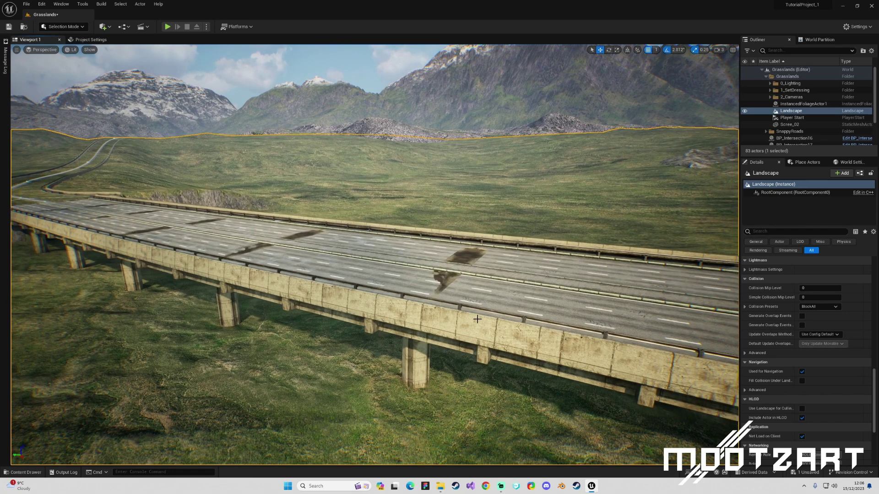
Select the bridge road and set the Z offset of its support column mesh to -10 in the Mesh Extra settings.
{"action": "left_click", "coordinate": [477, 319]}
{"action": "scroll", "coordinate": [845, 399], "scroll_direction": "down", "scroll_amount": 3}
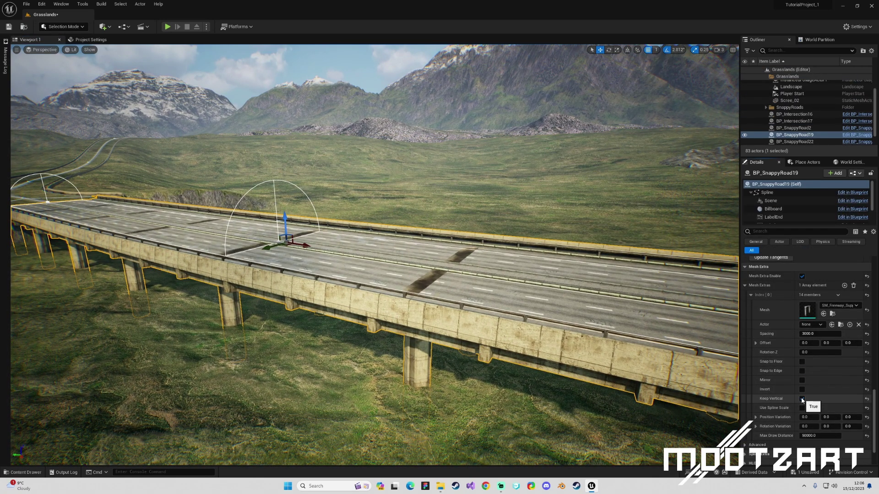
{"action": "key", "text": "w"}
{"action": "mouse_move", "coordinate": [548, 346]}
{"action": "right_mouse_down"}
{"action": "mouse_move", "coordinate": [545, 385]}
{"action": "mouse_move", "coordinate": [554, 359]}
{"action": "right_mouse_up"}
{"action": "key", "text": "s"}
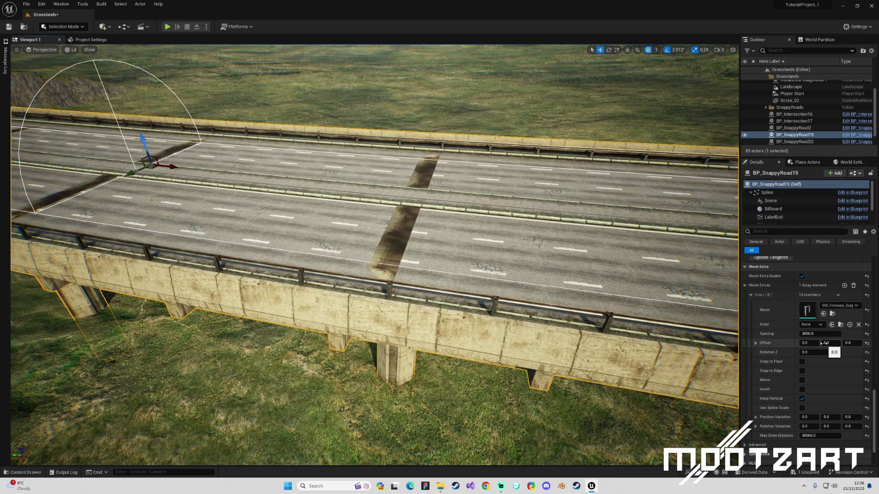
{"action": "left_click", "coordinate": [754, 344]}
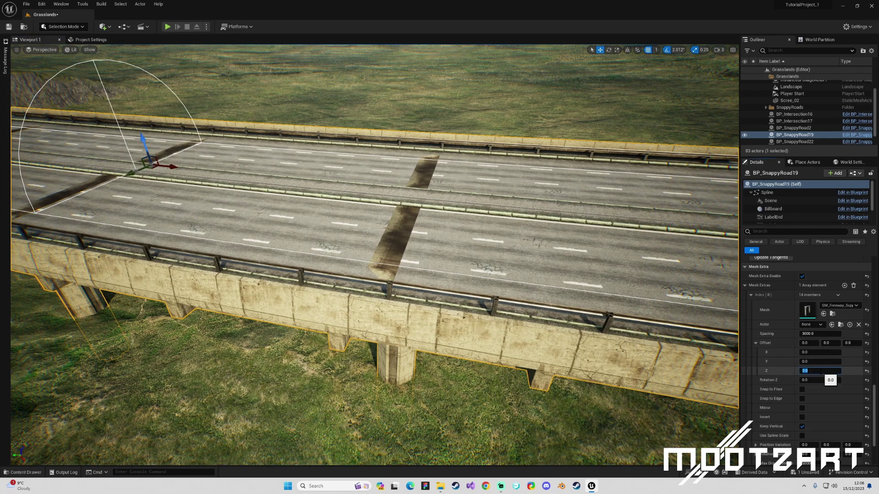
{"action": "type", "text": "-10"}
{"action": "key", "text": "Return"}
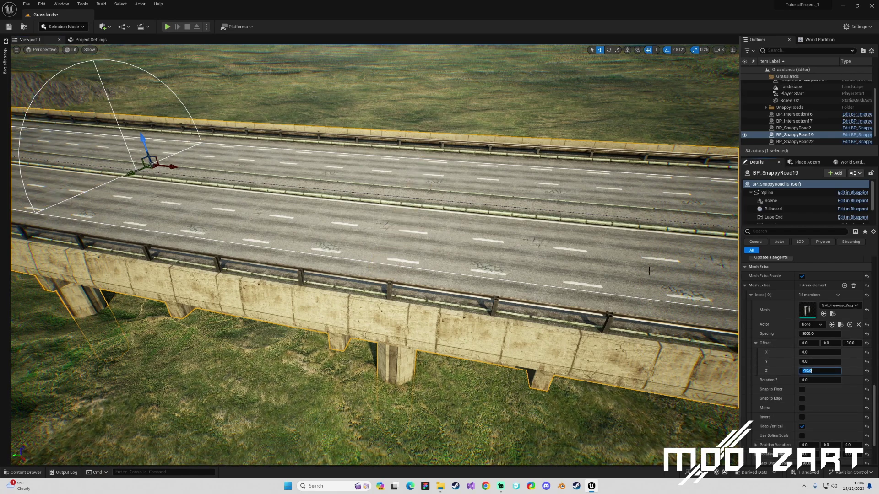
Look over the support columns from beneath and beside the bridge, collapse the offset values, and deselect the bridge.
{"action": "right_click_drag", "start_coordinate": [482, 292], "coordinate": [352, 265]}
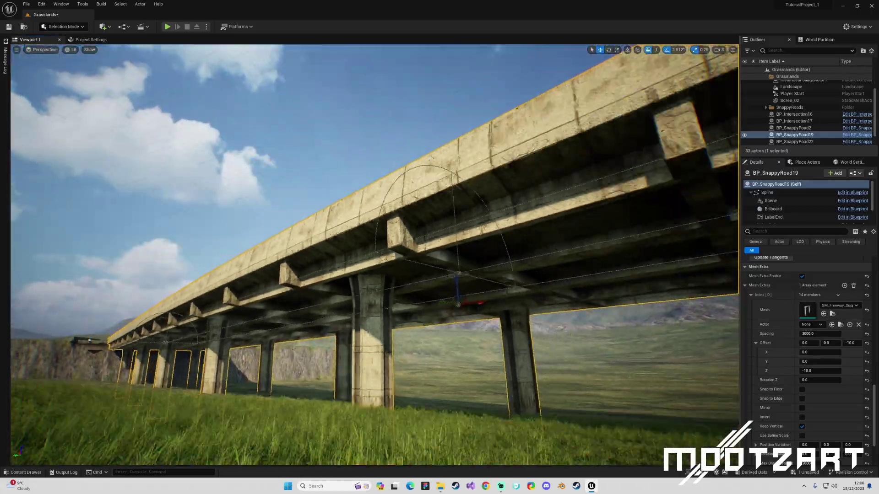
{"action": "right_click_drag", "start_coordinate": [593, 303], "coordinate": [586, 306]}
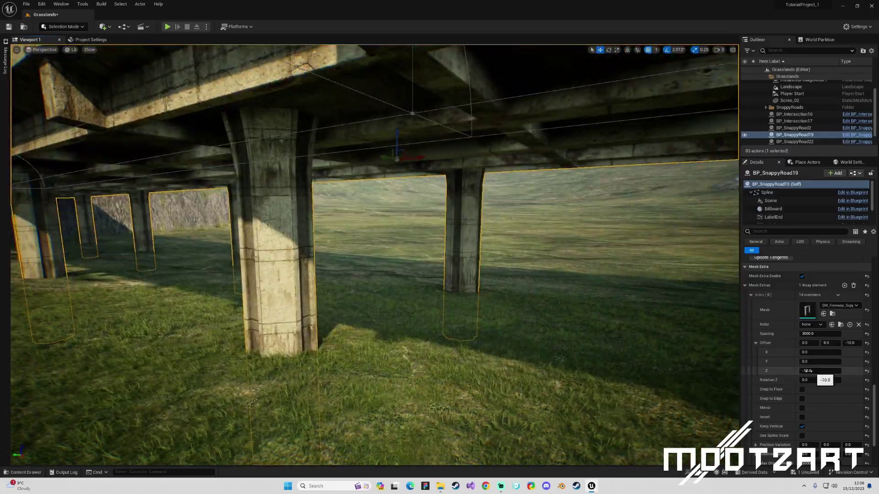
{"action": "left_click", "coordinate": [756, 342]}
{"action": "right_click_drag", "start_coordinate": [381, 260], "coordinate": [379, 263]}
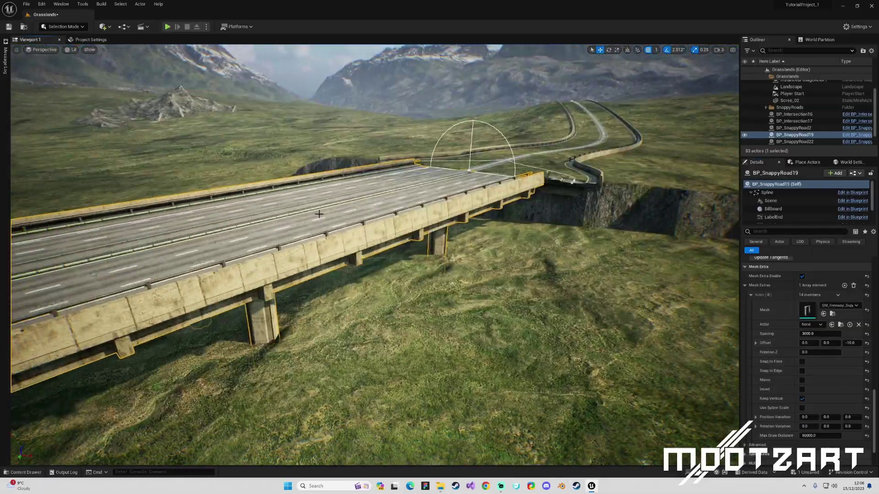
{"action": "right_click_drag", "start_coordinate": [319, 214], "coordinate": [320, 215]}
{"action": "right_click_drag", "start_coordinate": [399, 231], "coordinate": [371, 174]}
{"action": "key", "text": "Escape"}
{"action": "right_click_drag", "start_coordinate": [399, 231], "coordinate": [399, 231]}
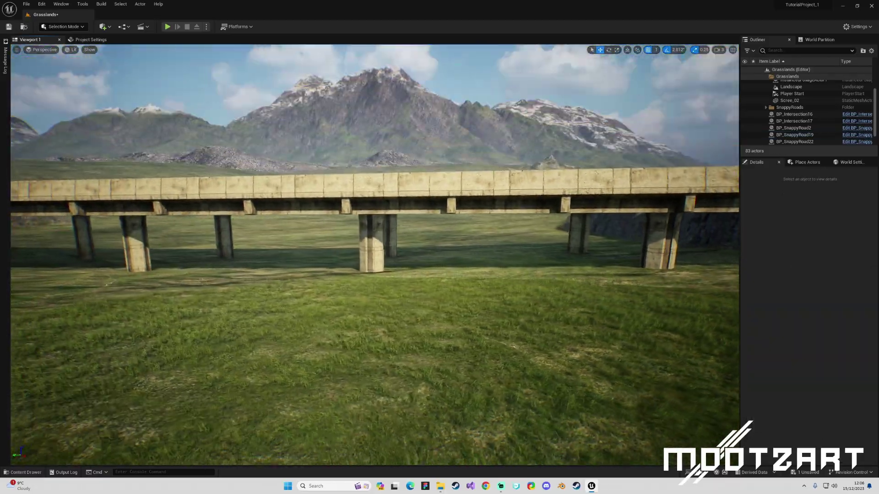